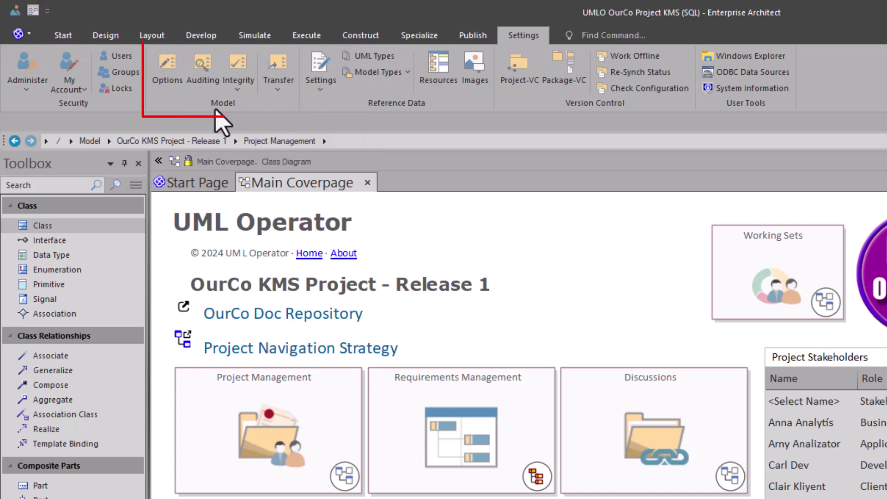
- Open the reference data export and expand the categories from Model Data Types - Code and DDL up to Linked Document Templates
left_click(278, 88)
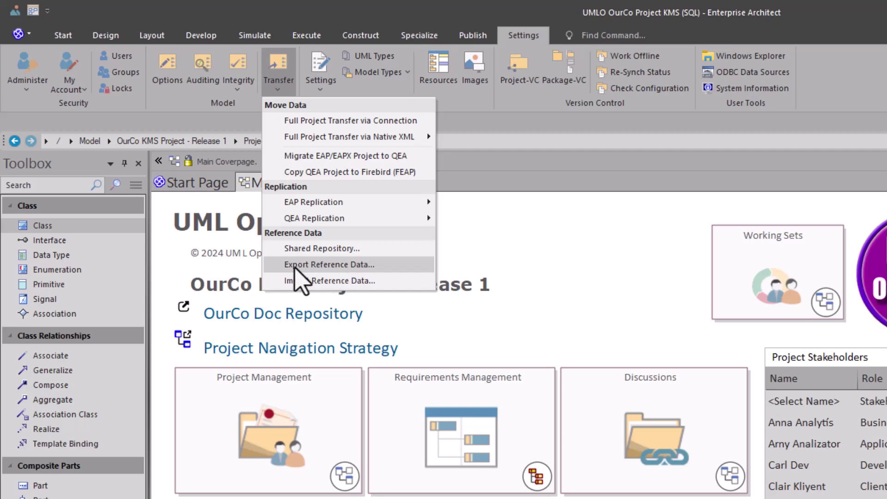
left_click(338, 265)
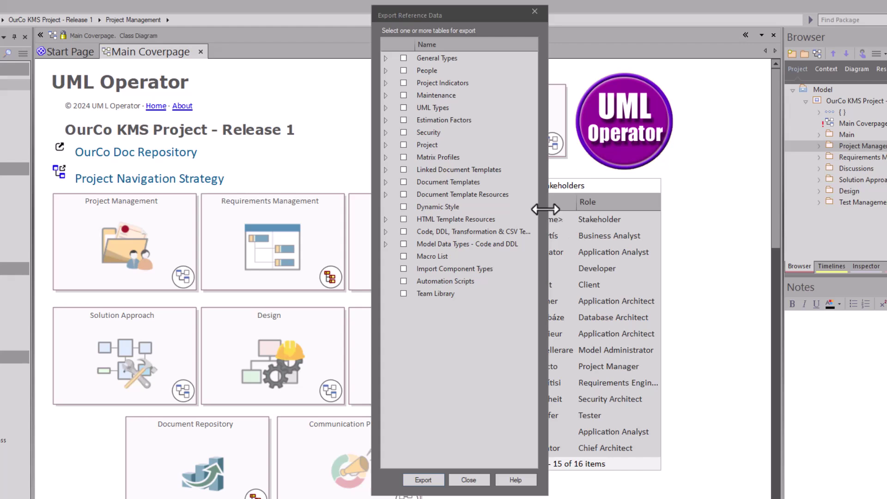
left_click(385, 243)
left_click(386, 231)
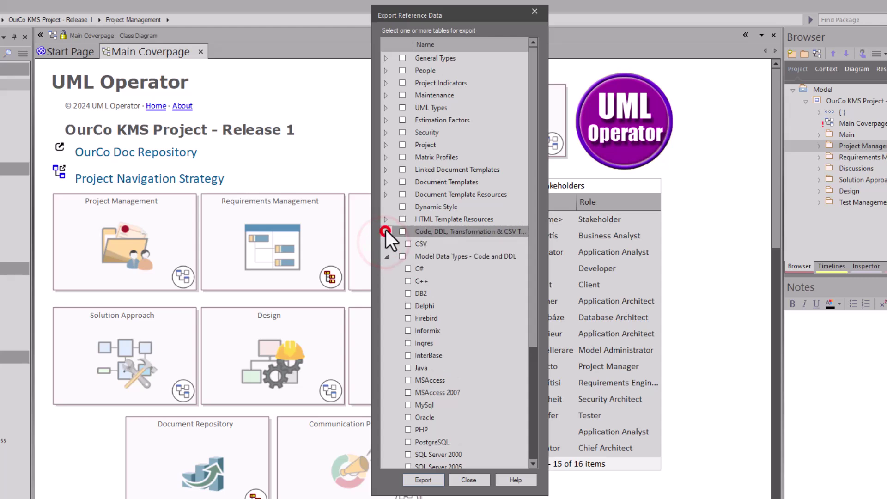
left_click(387, 220)
left_click(386, 196)
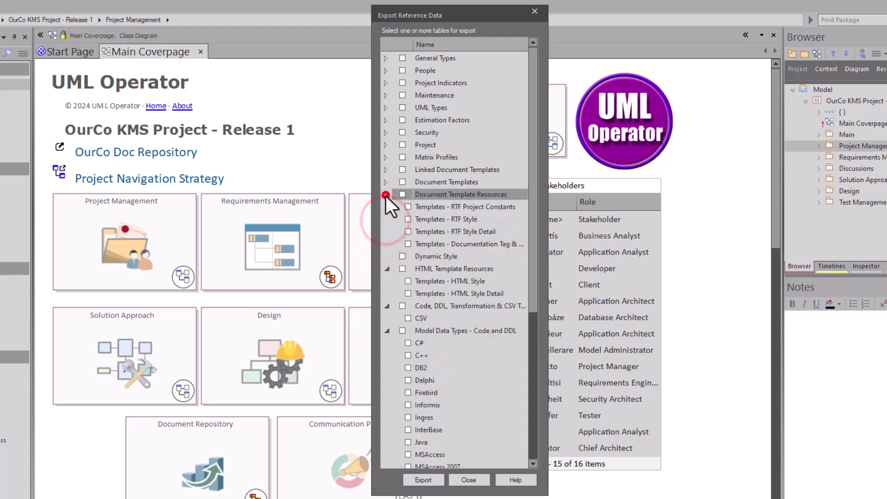
left_click(386, 181)
left_click(385, 170)
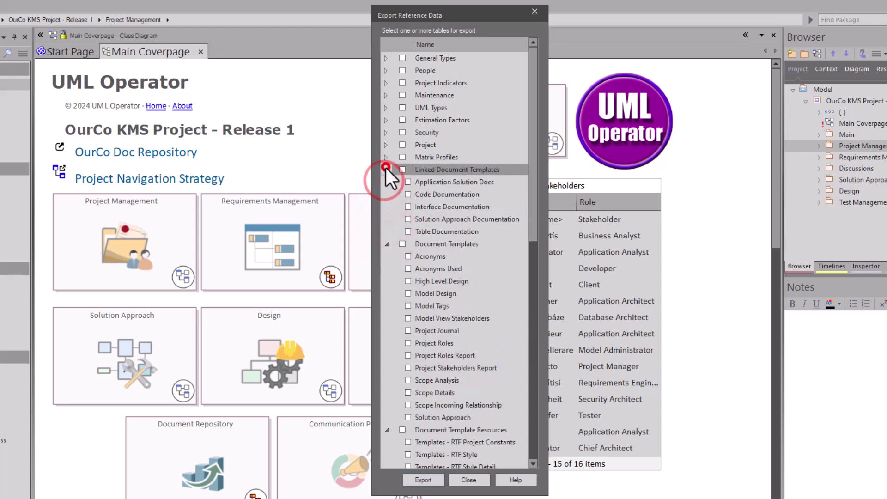
- Expand Matrix Profiles and Project, and include the Model Images and Project Glossary tables in the export
left_click(385, 157)
left_click(385, 145)
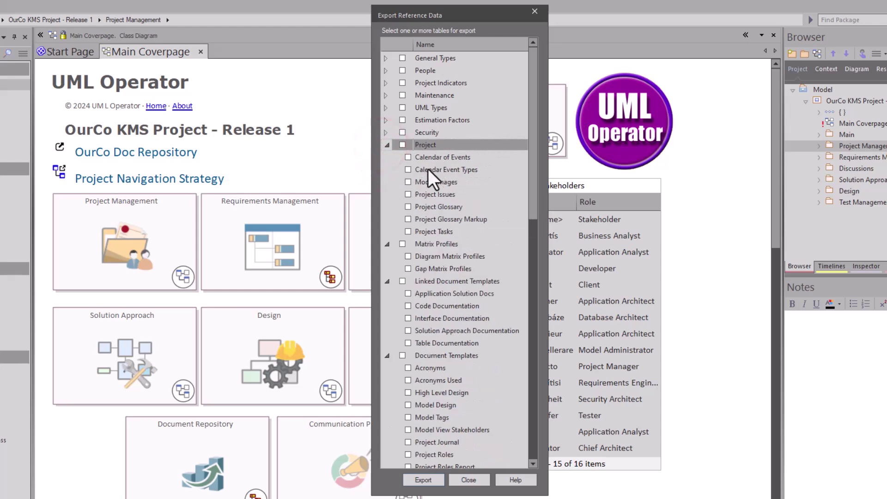
left_click(408, 182)
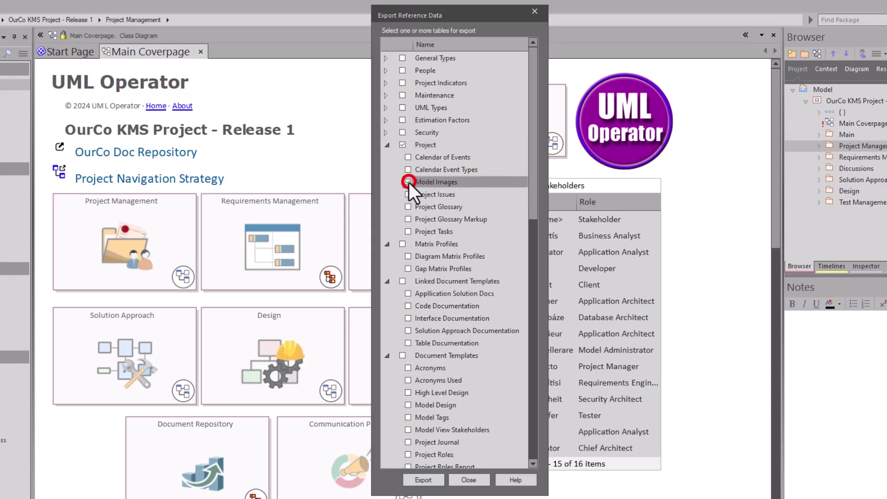
left_click(408, 206)
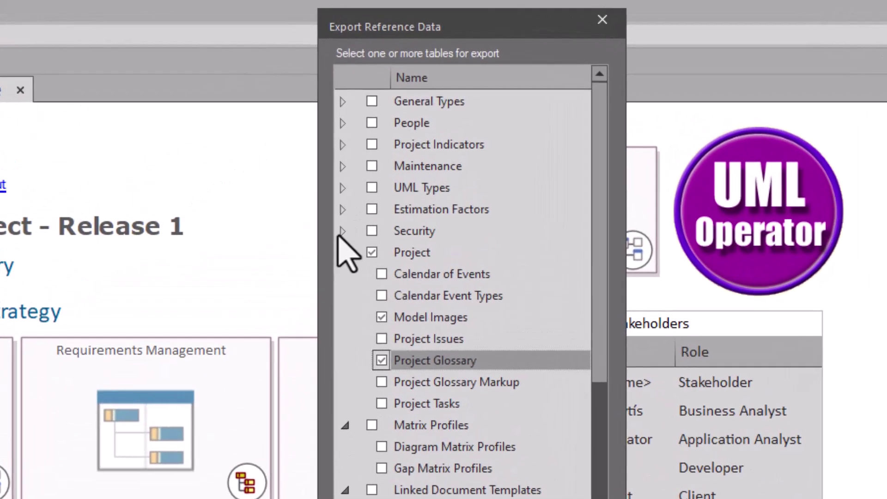
- Review the tables under the Security and Estimation Factors categories, collapsing each one again
left_click(386, 133)
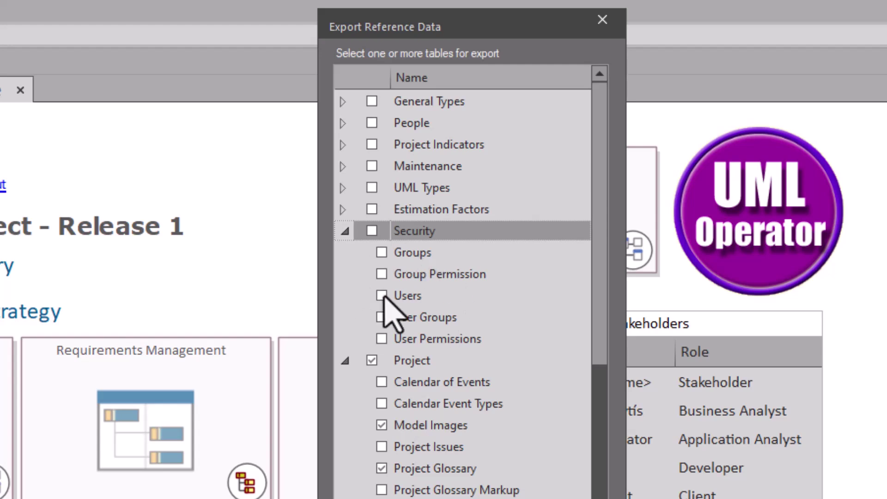
left_click(344, 231)
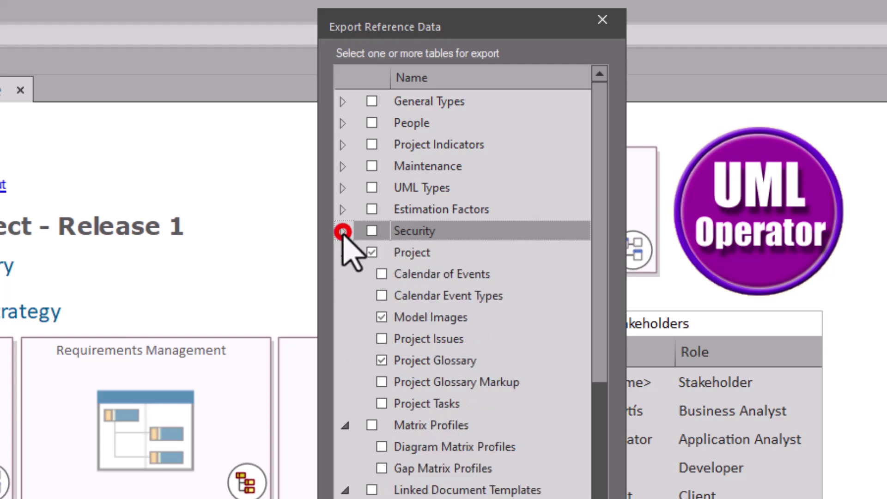
left_click(343, 209)
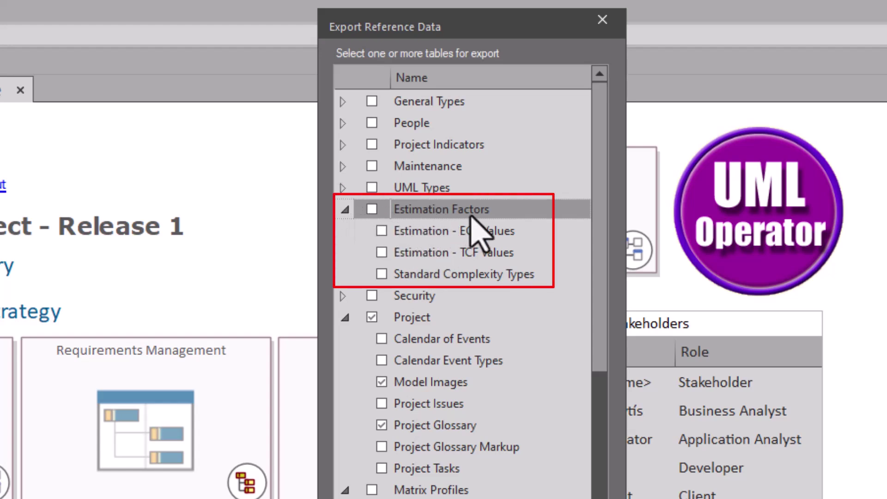
left_click(344, 210)
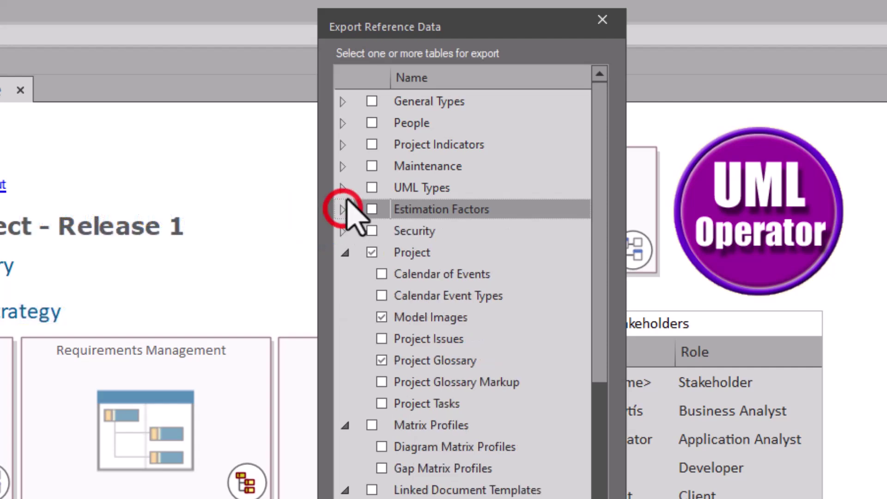
- Under UML Types, include Patterns (Resources) and Tagged Value Types in the export and leave Stereotypes out
left_click(344, 187)
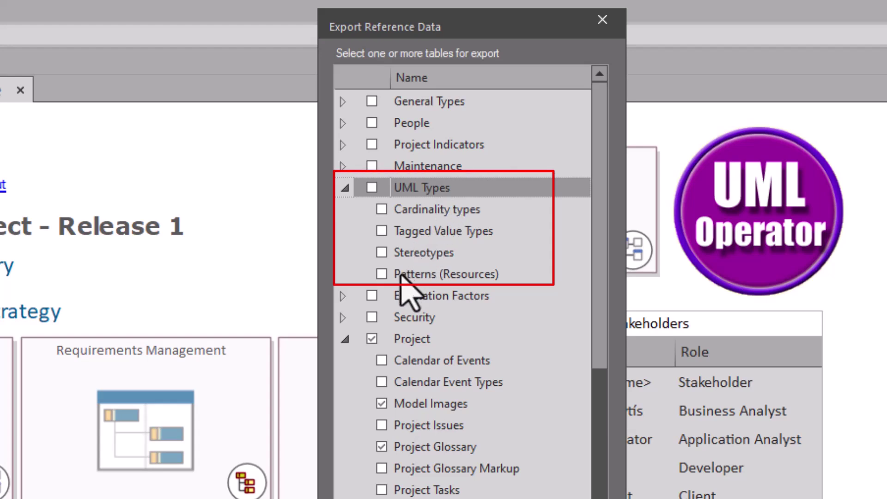
left_click(382, 274)
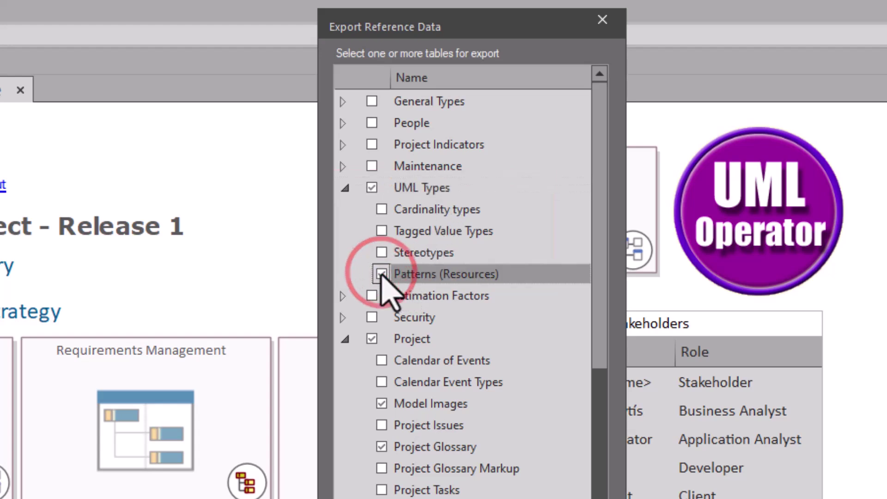
left_click(383, 230)
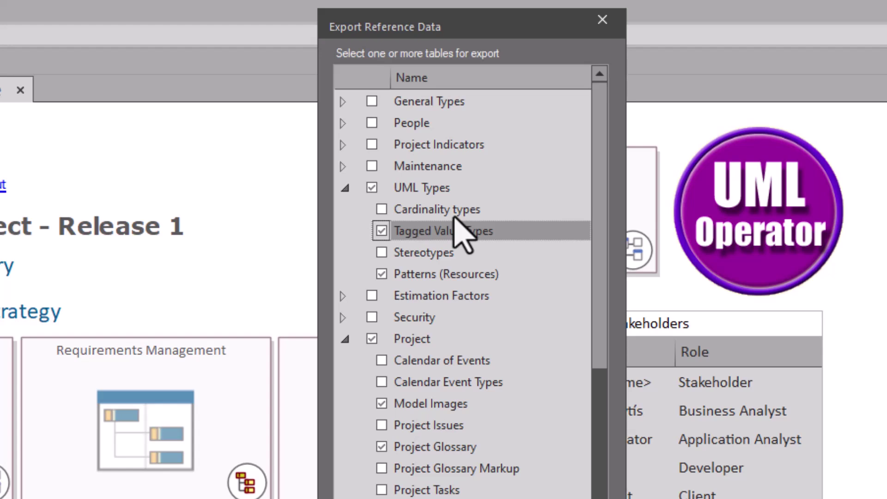
left_click(382, 255)
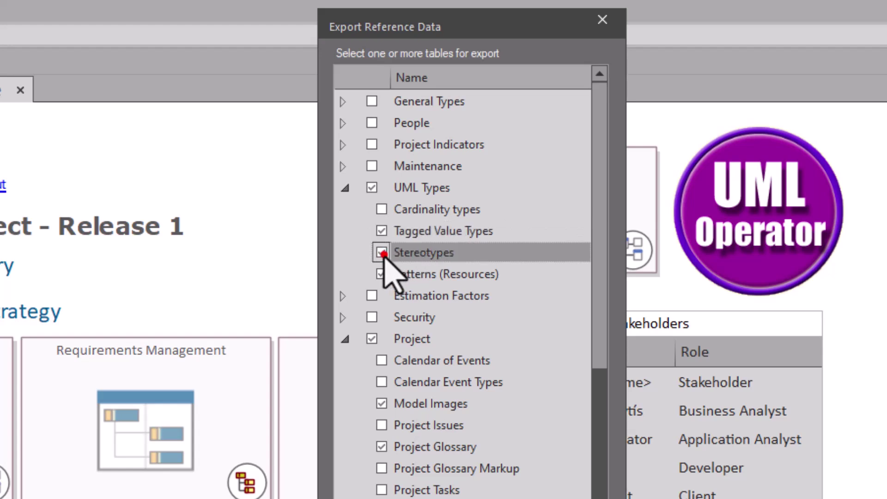
left_click(383, 254)
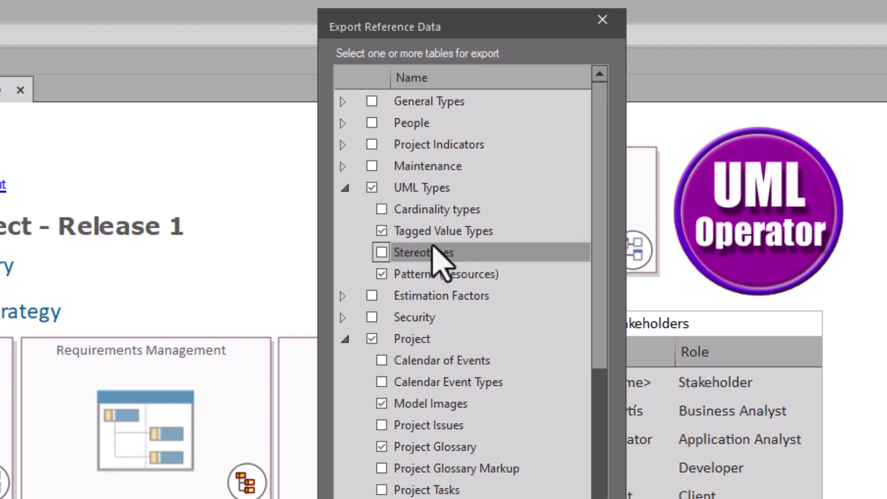
- Review the tables under the Maintenance and Project Indicators categories, collapsing each one again
left_click(341, 167)
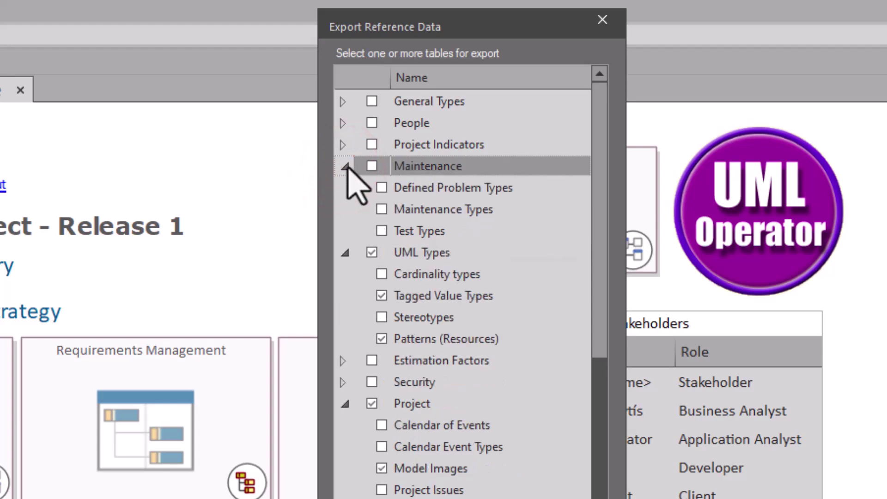
left_click(342, 166)
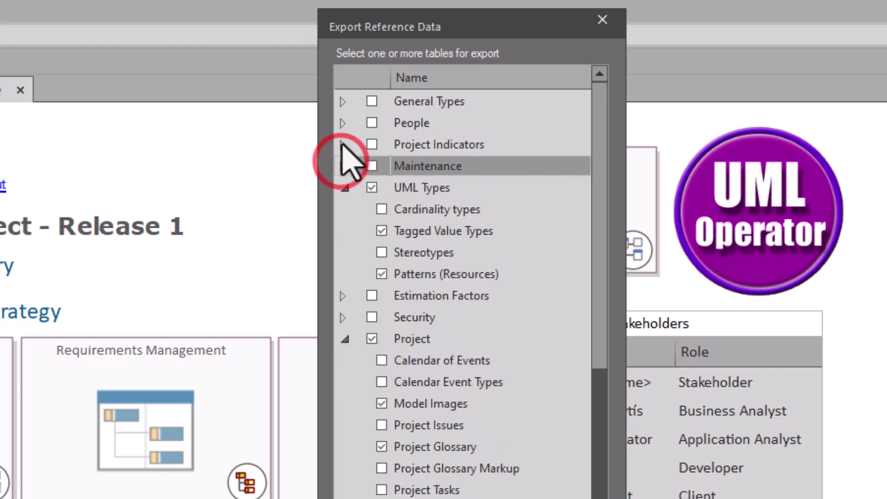
left_click(342, 144)
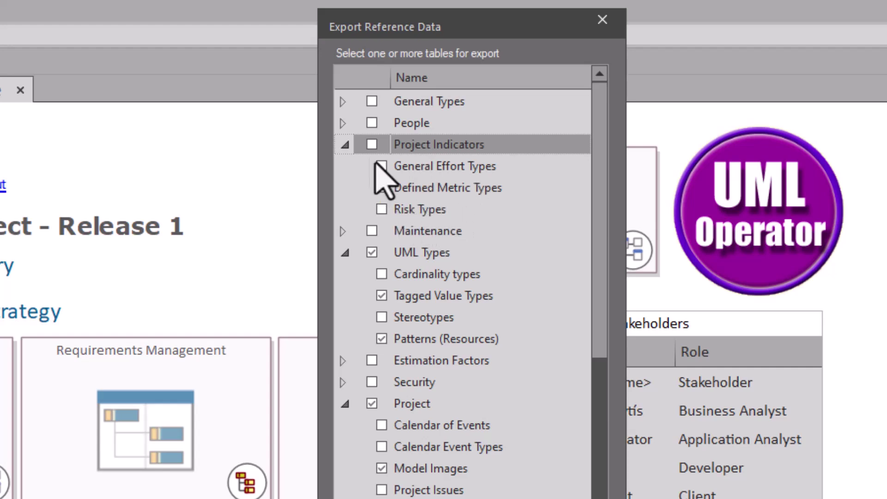
left_click(345, 146)
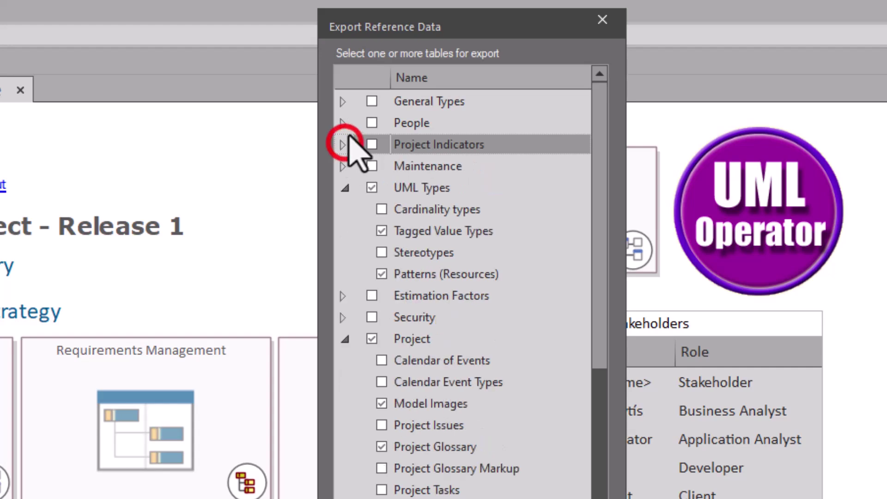
- Include Project Roles under People and Requirement Types under General Types in the export
left_click(344, 123)
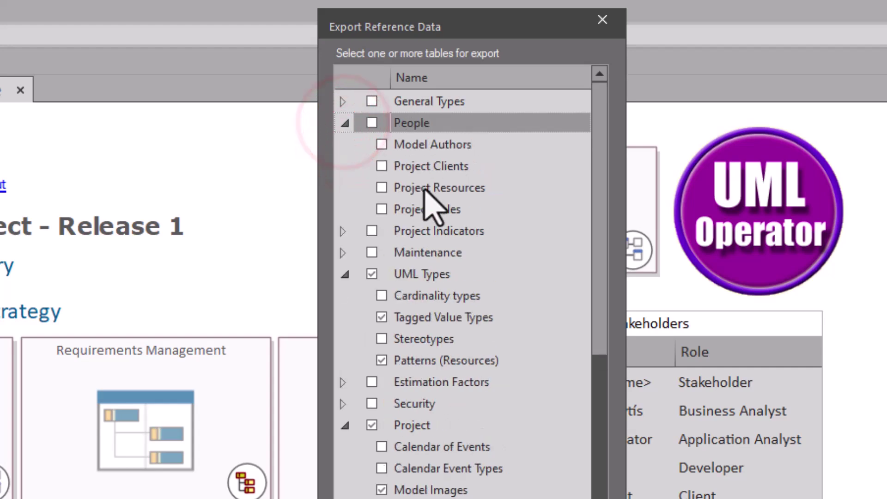
left_click(405, 144)
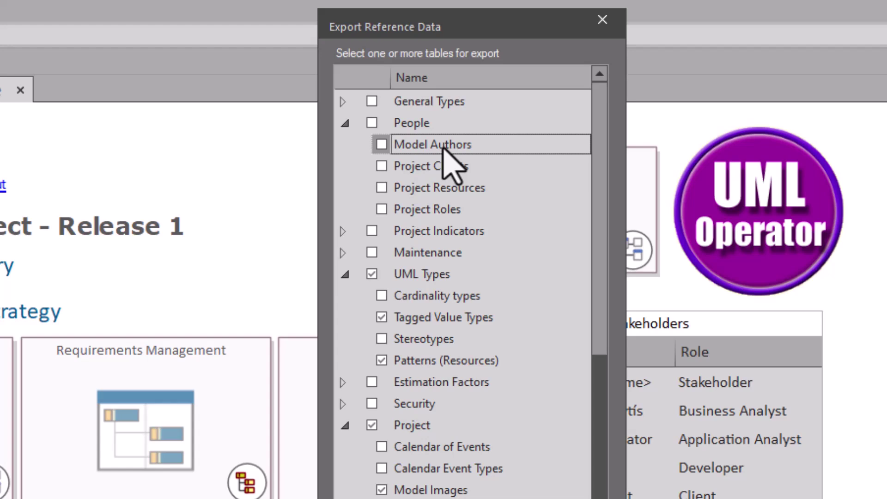
left_click(381, 209)
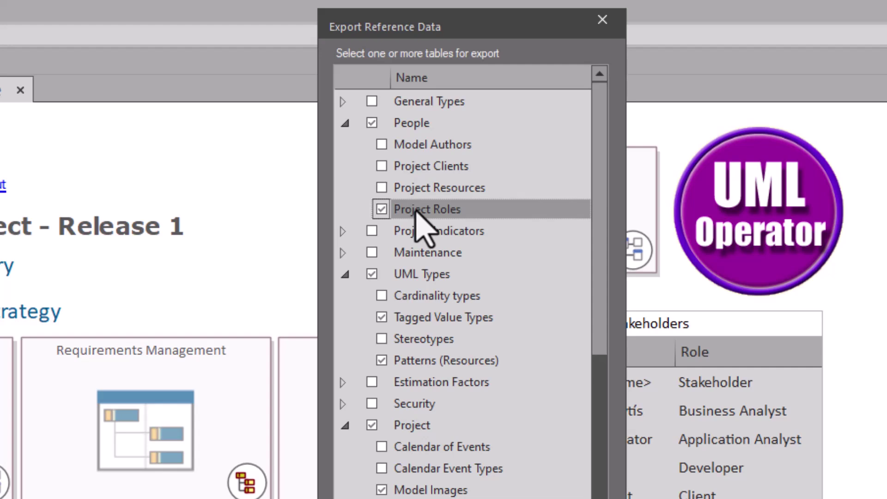
left_click(382, 187)
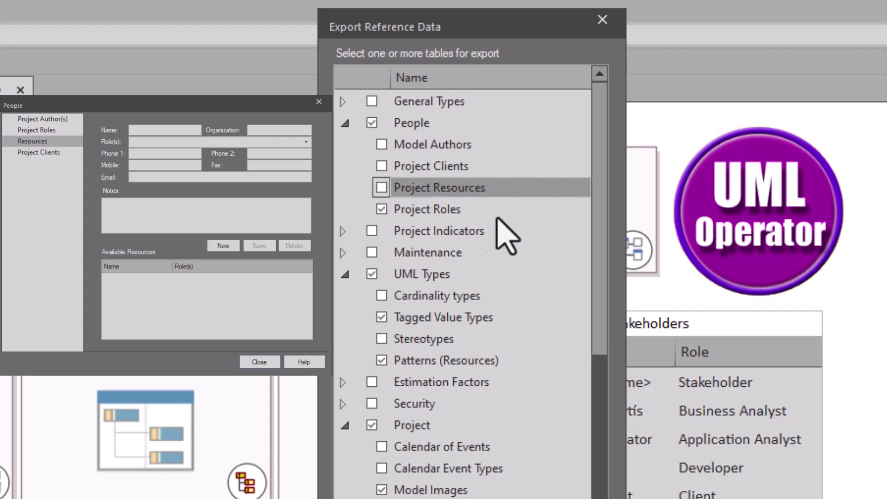
left_click(343, 101)
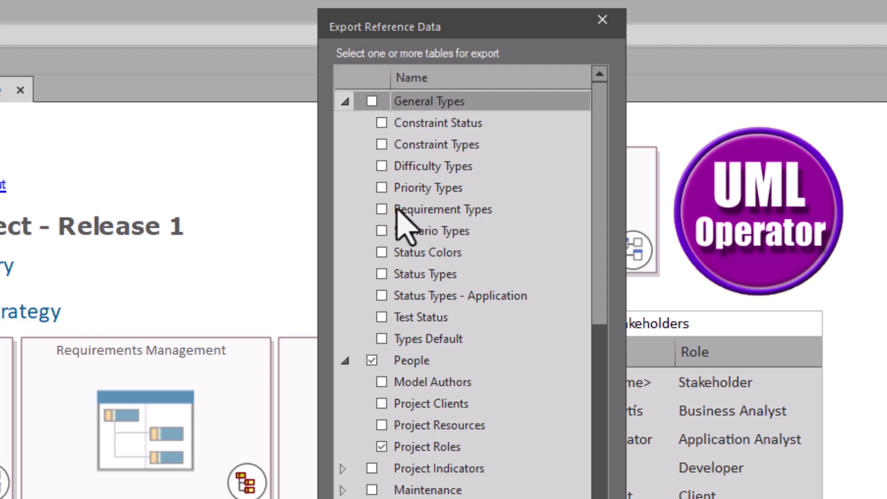
left_click(382, 210)
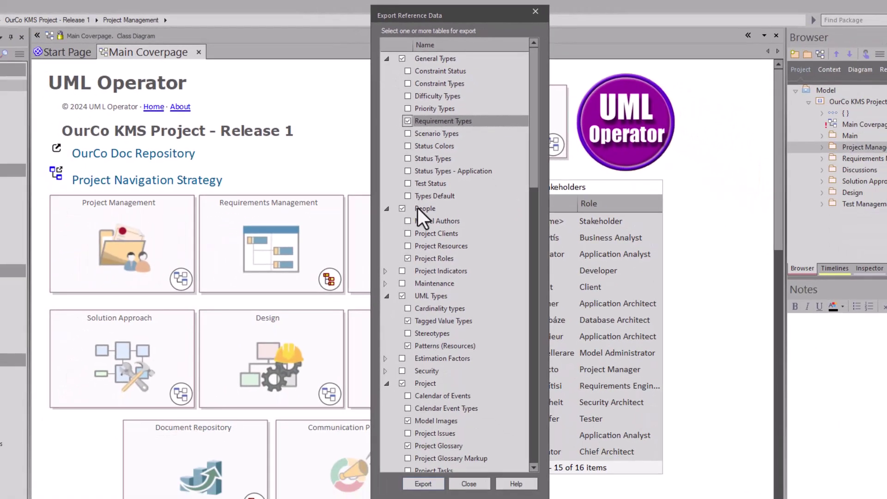
- Collapse the Model Data Types, Code, DDL, Transformation & CSV, and HTML Template Resources categories
scroll(418, 416, "down", 4)
scroll(431, 267, "down", 15)
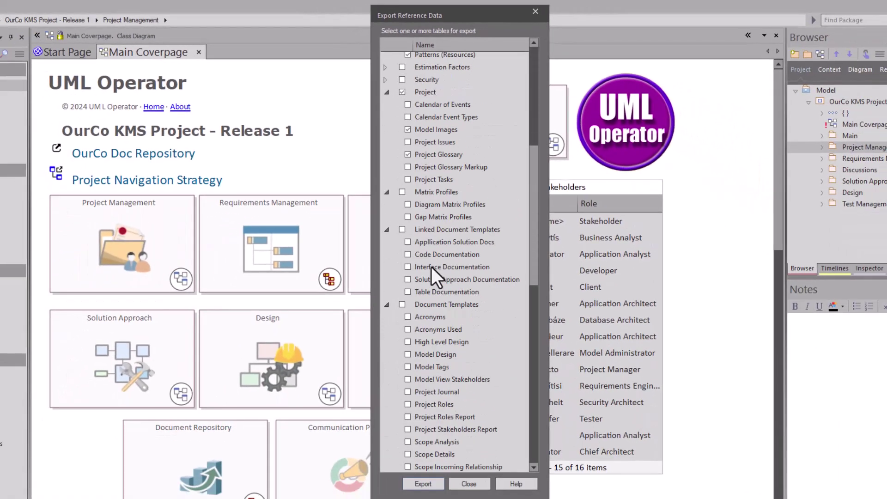
scroll(431, 267, "down", 1)
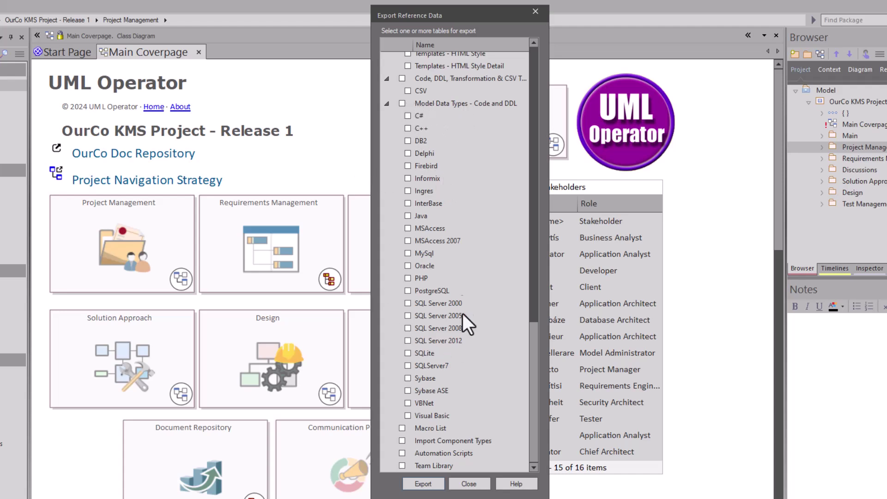
left_click(385, 103)
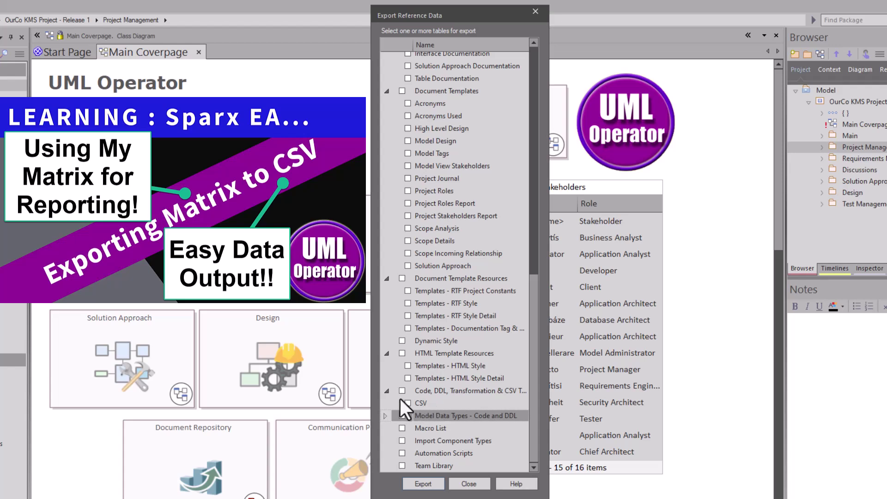
left_click(387, 391)
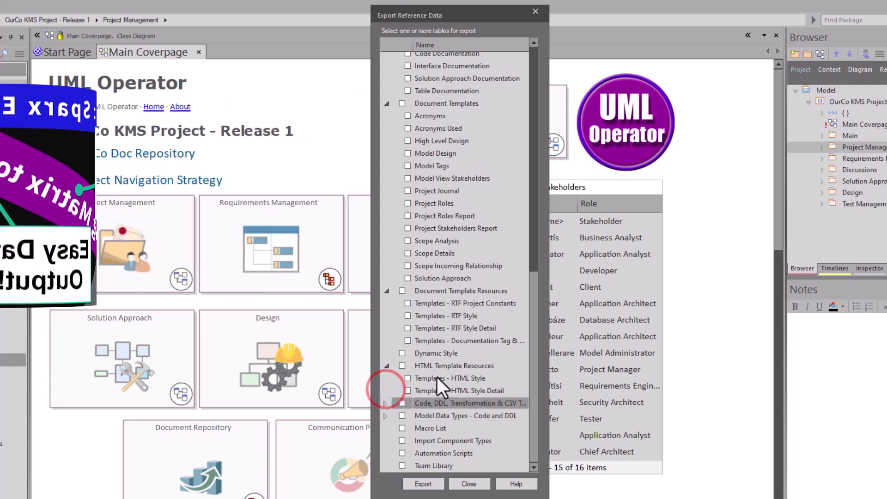
left_click(387, 366)
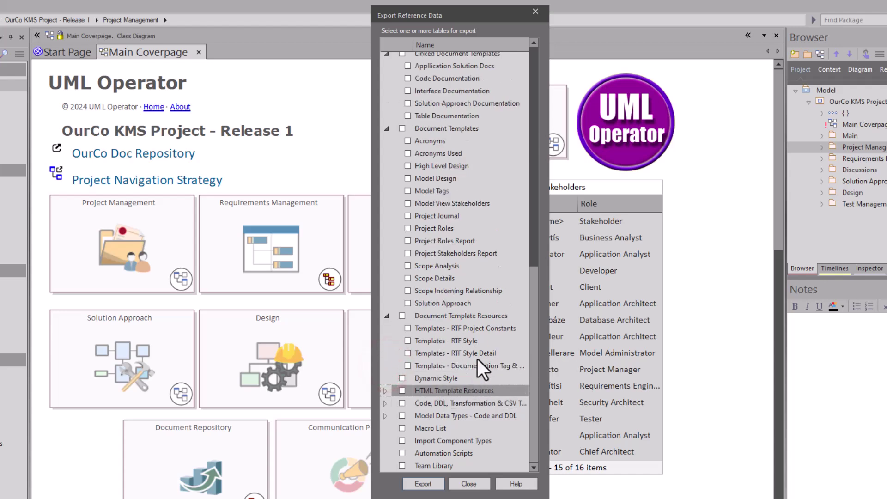
- Collapse Document Template Resources and include all templates under Document Templates in the export
left_click(385, 316)
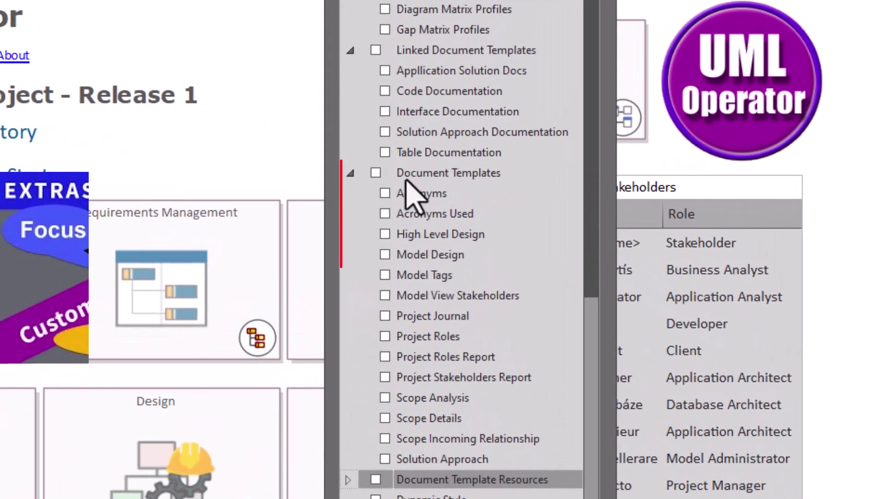
left_click(411, 175)
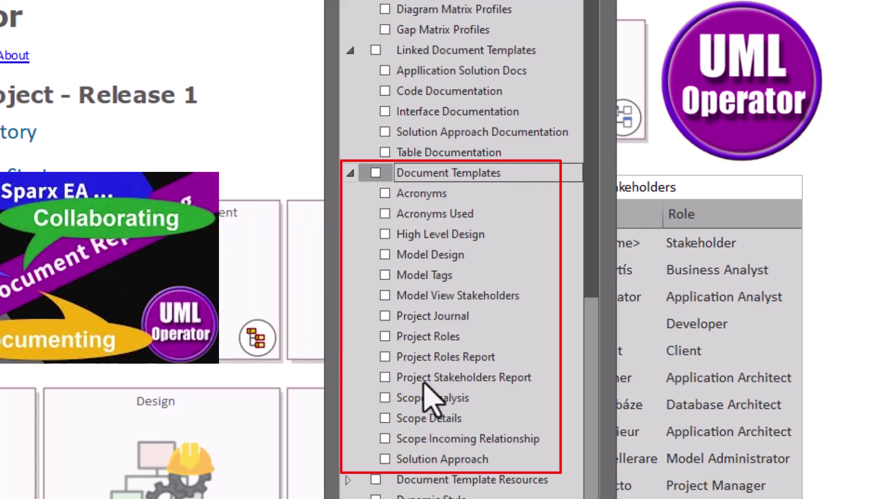
left_click(376, 173)
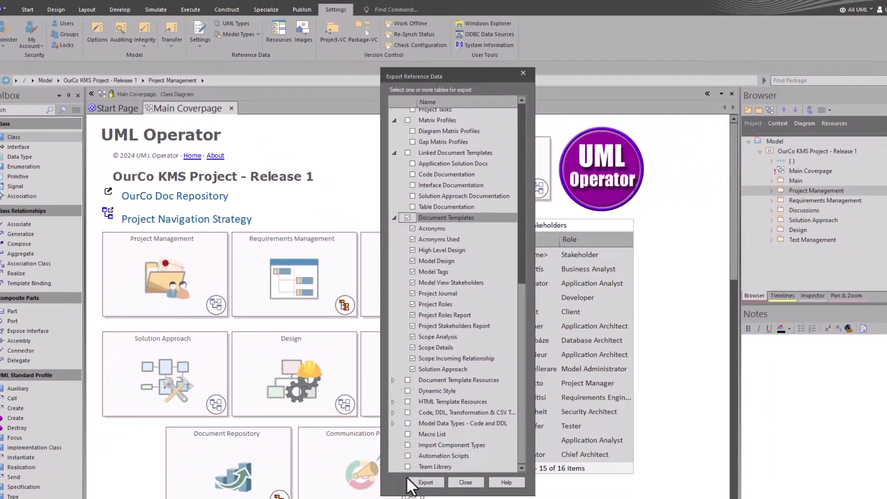
- Include Automation Scripts in the export and recheck the selected tables across all categories
left_click(423, 467)
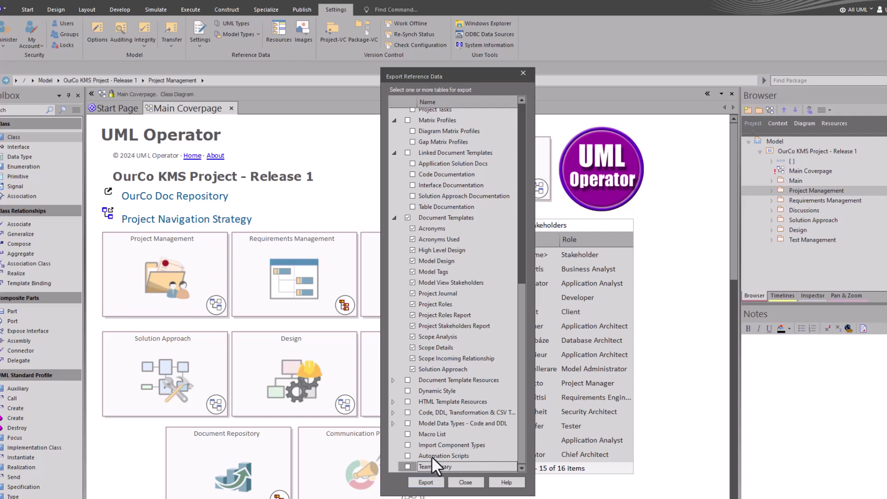
left_click(407, 455)
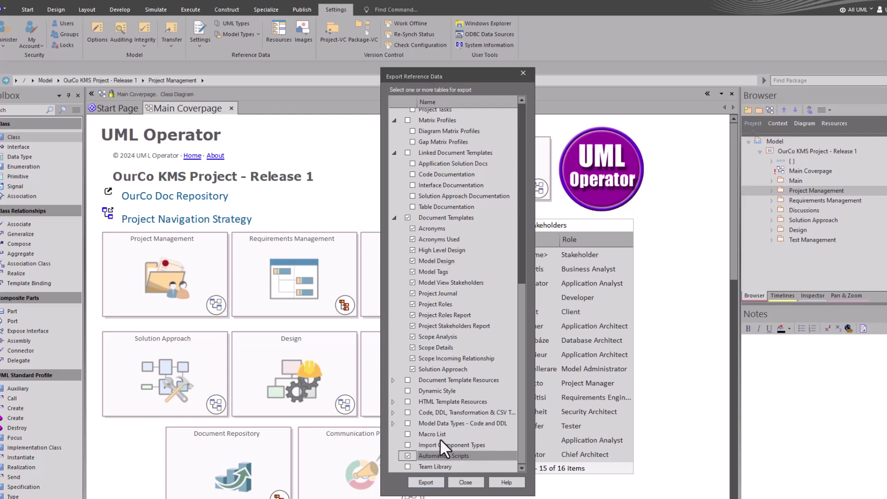
scroll(441, 443, "up", 5)
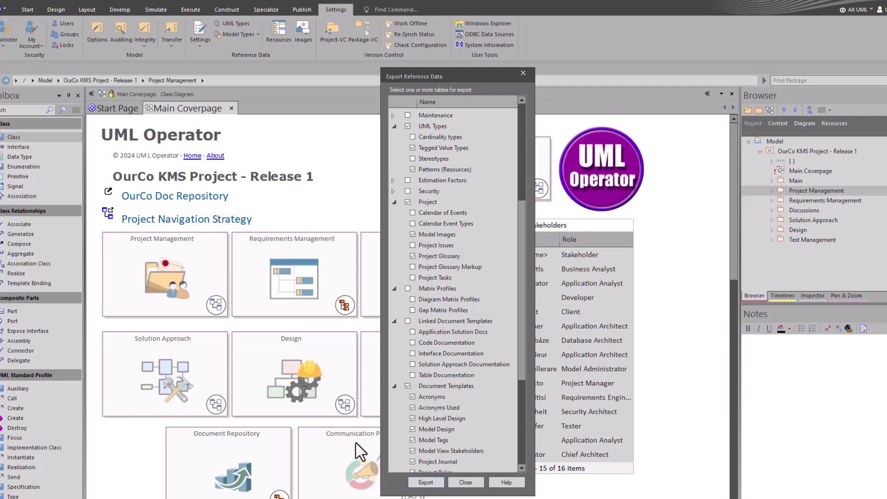
scroll(397, 395, "up", 4)
scroll(434, 369, "up", 2)
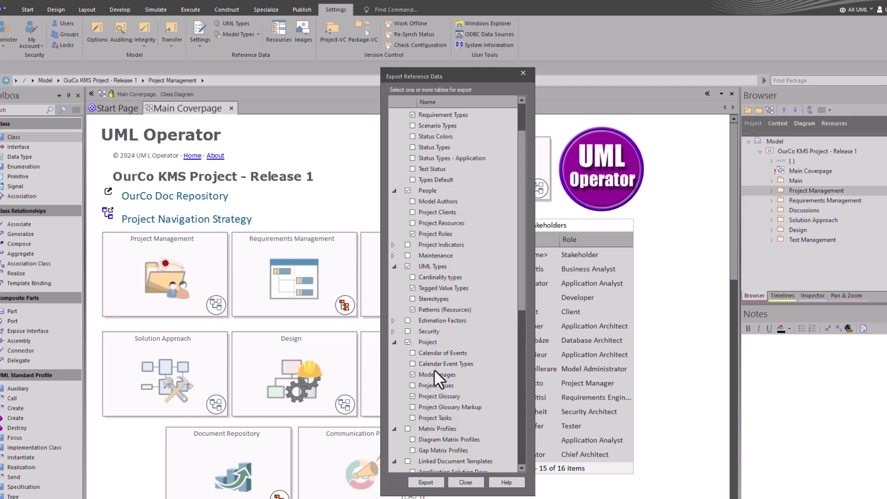
scroll(434, 369, "up", 1)
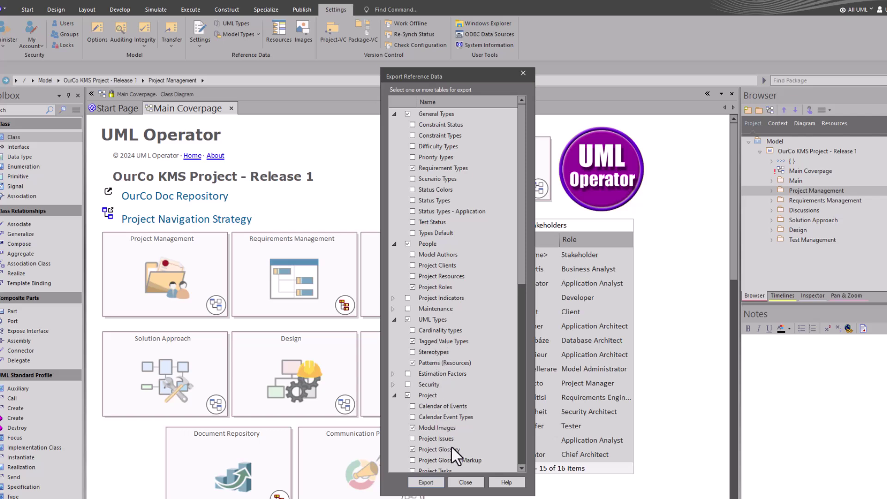
- Export the selected tables to RD_My First Reference Data_021025.xml, replacing the existing file, and close the export dialog
left_click(426, 482)
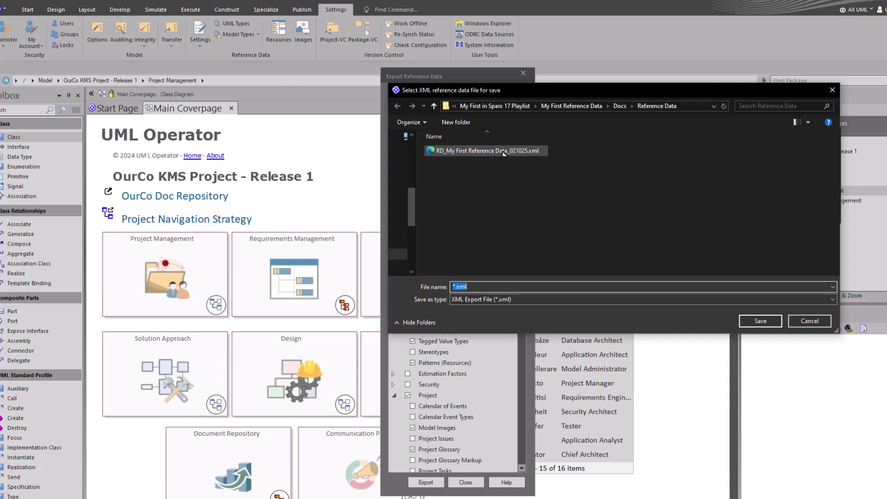
left_click(448, 150)
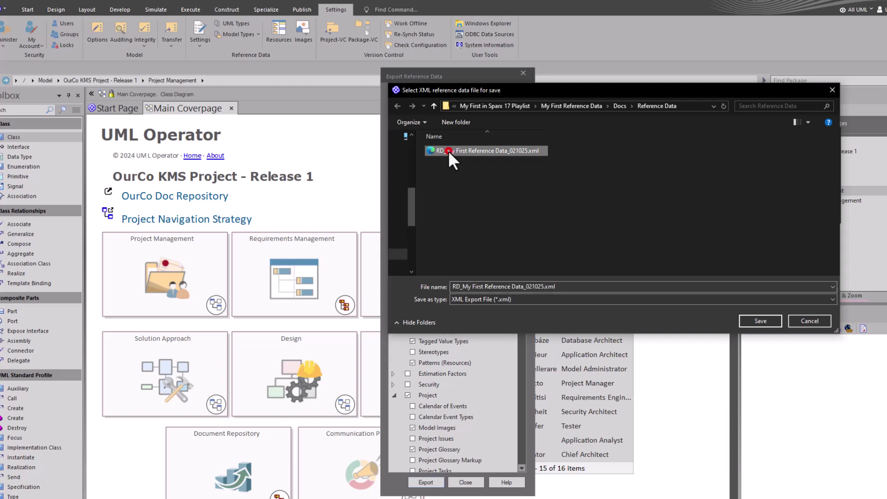
left_click(758, 320)
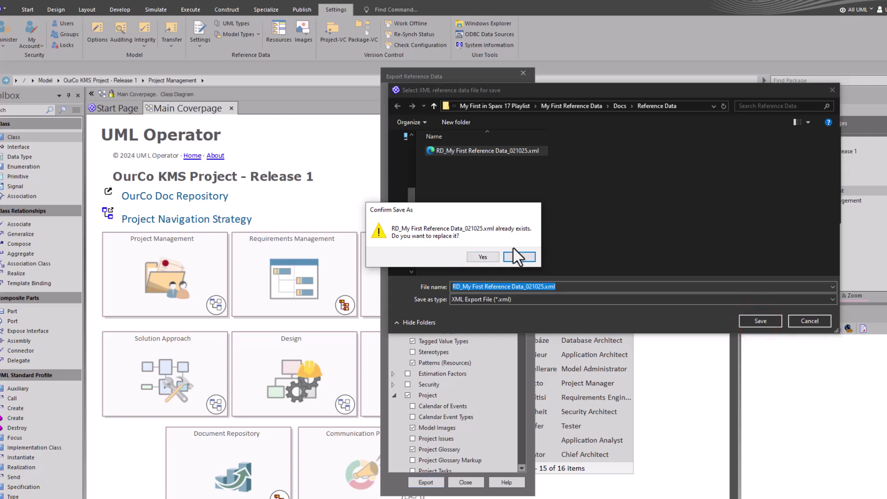
left_click(486, 256)
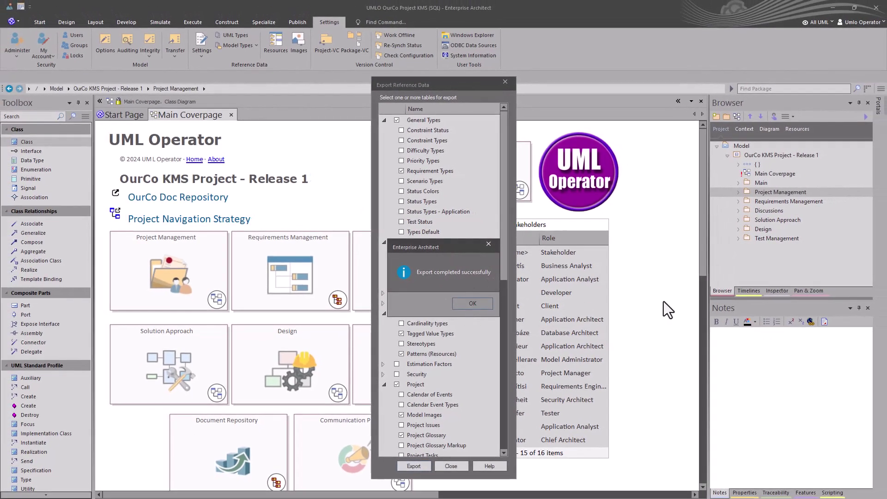
key("Return")
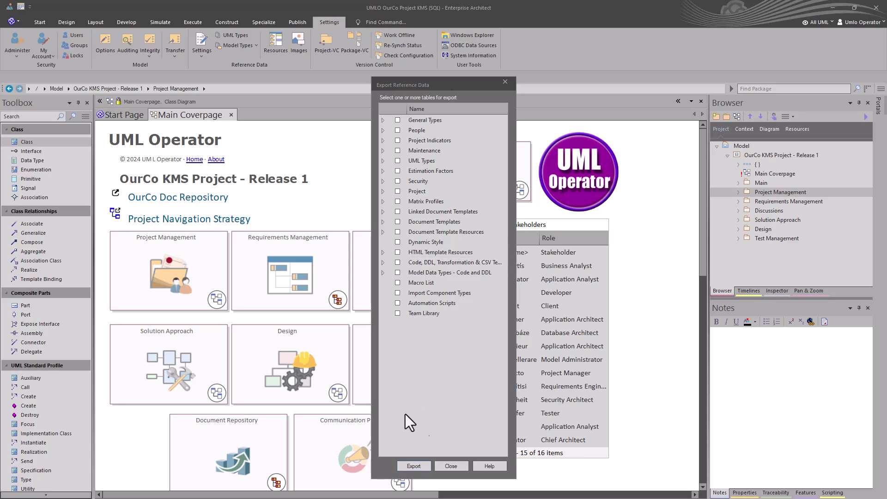
left_click(451, 467)
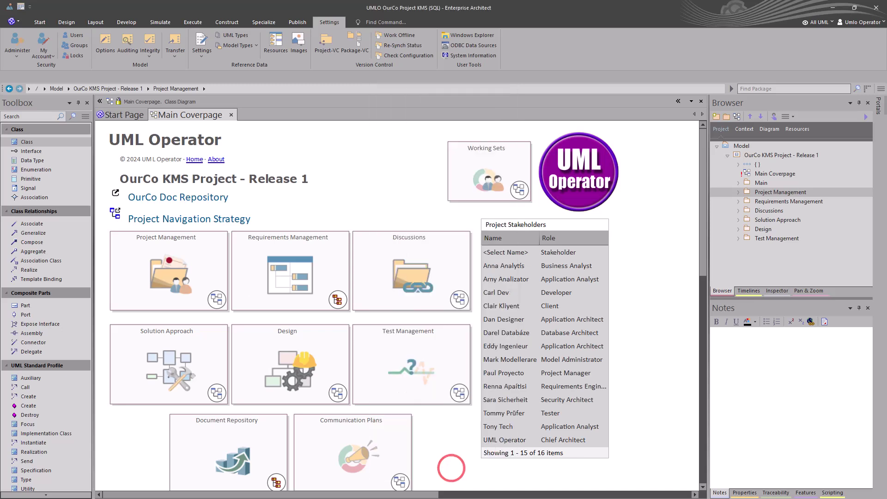
- Open the model search, choose Design - Tagged Values by Application under My Searches, and show its SQL query for review
left_click(39, 23)
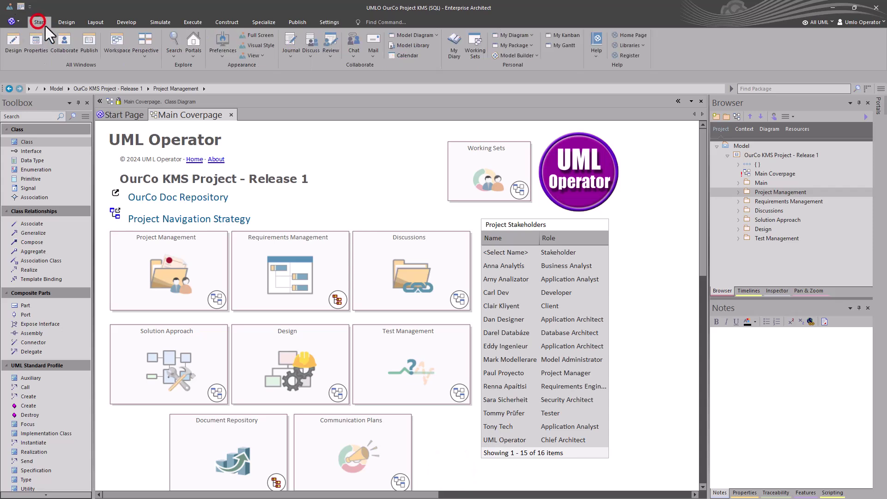
left_click(171, 51)
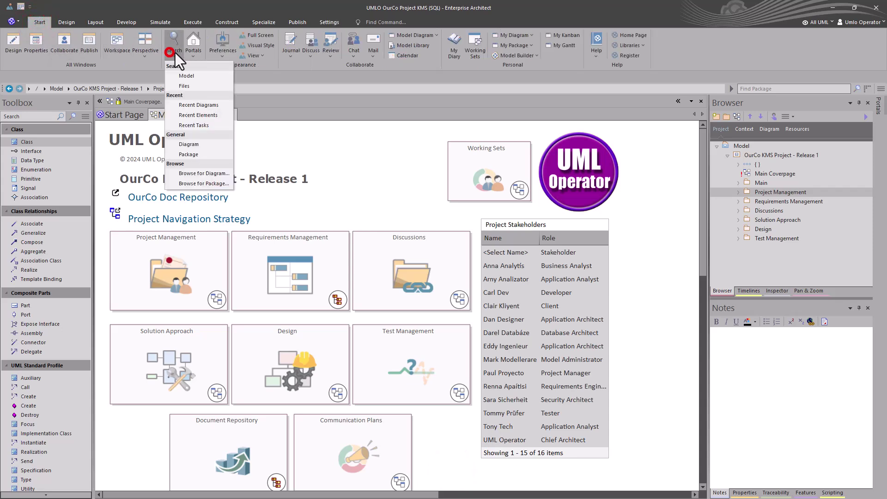
left_click(187, 77)
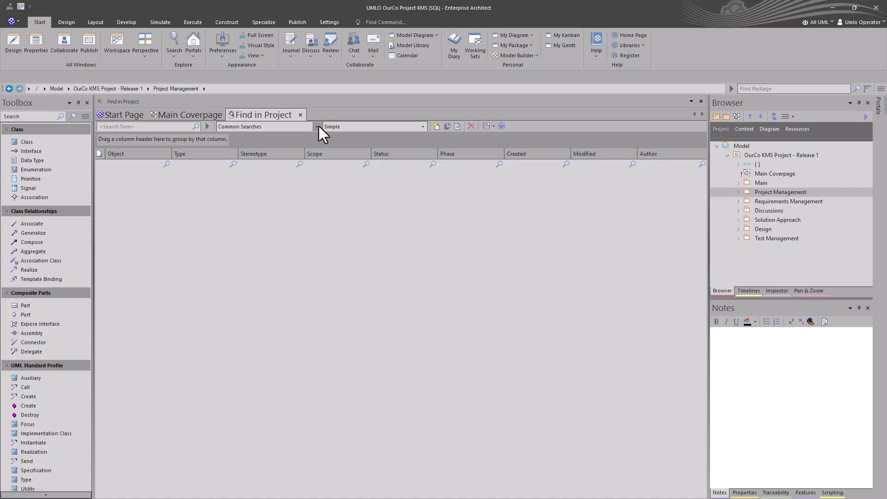
left_click(317, 126)
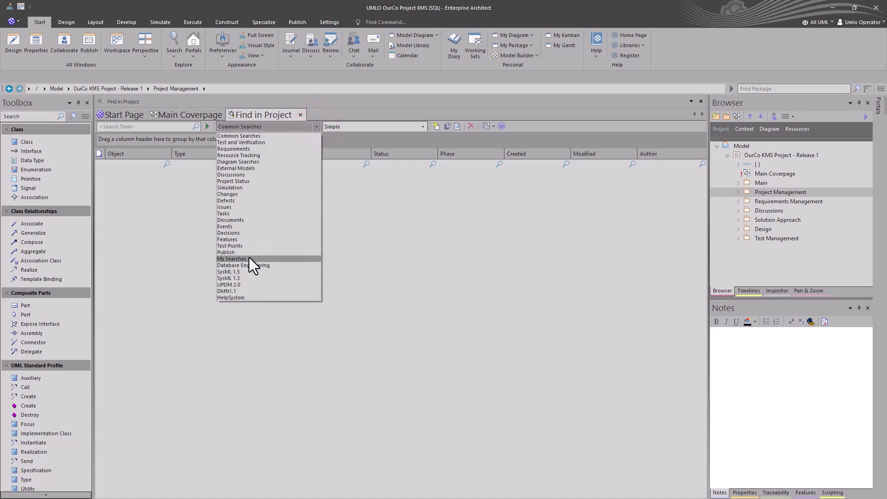
left_click(249, 258)
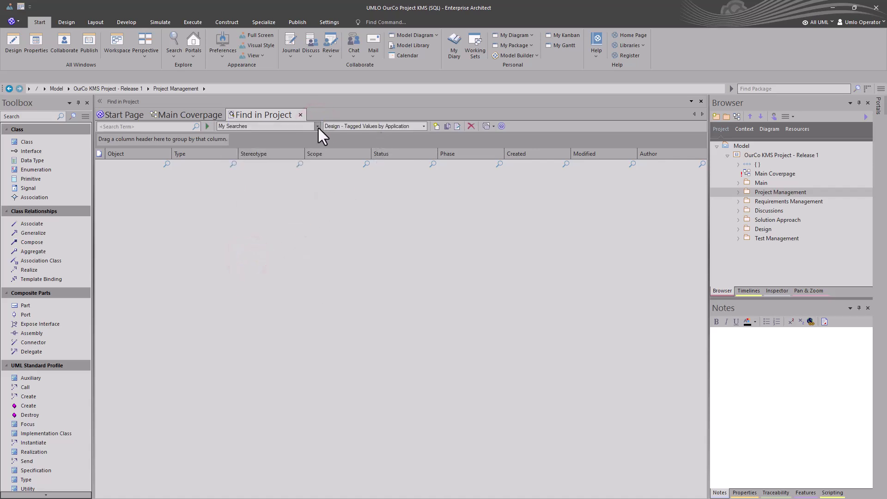
left_click(422, 127)
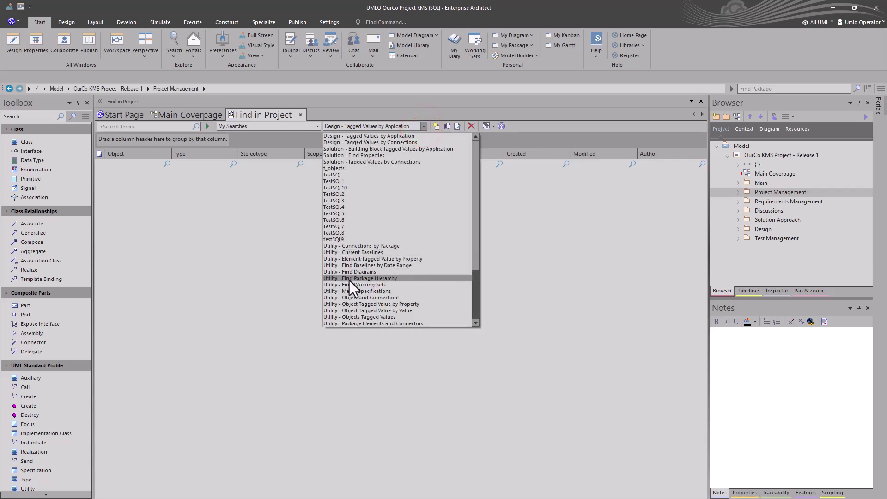
left_click(345, 137)
left_click(456, 126)
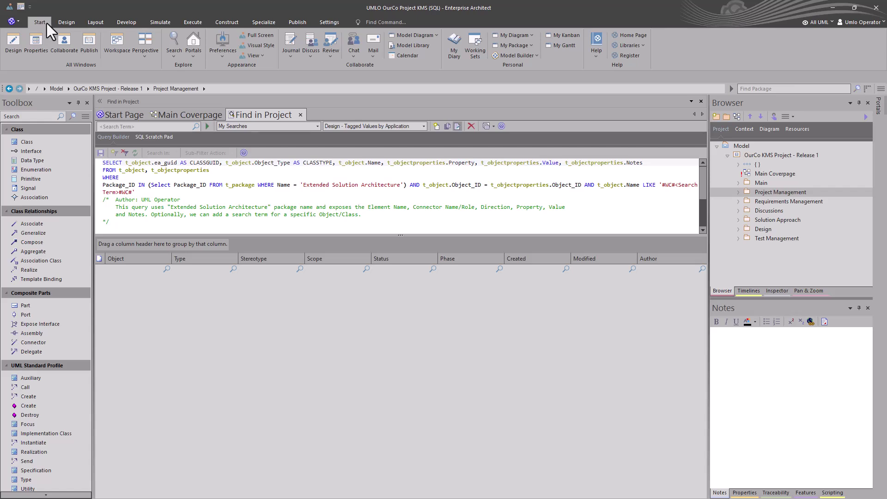
- Review the custom workspace layouts under My Workspaces and close the layout dialog without applying one
left_click(116, 44)
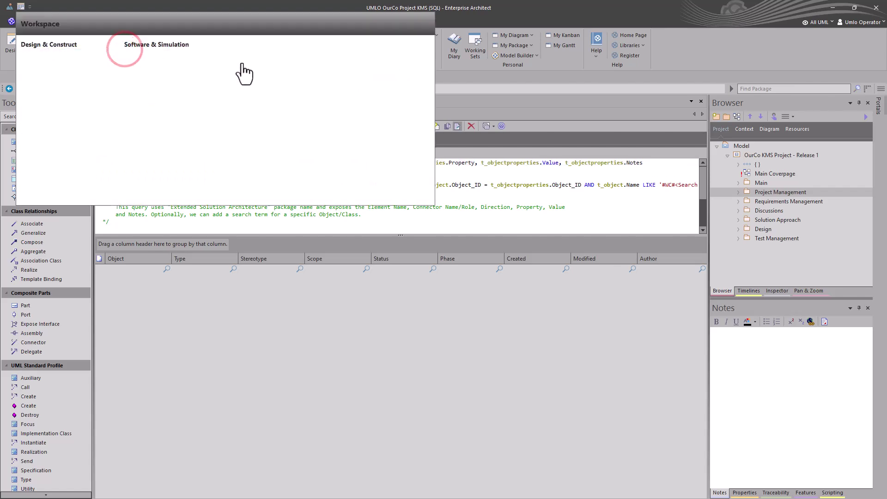
left_click(273, 66)
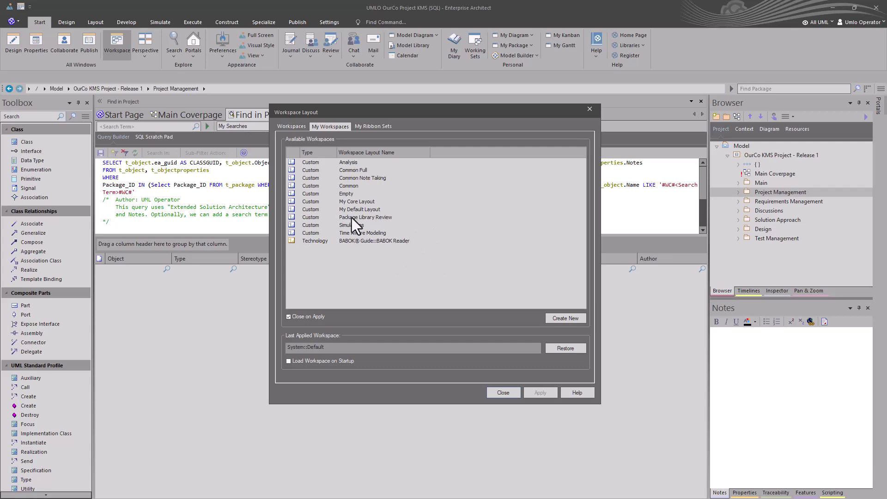
left_click(511, 393)
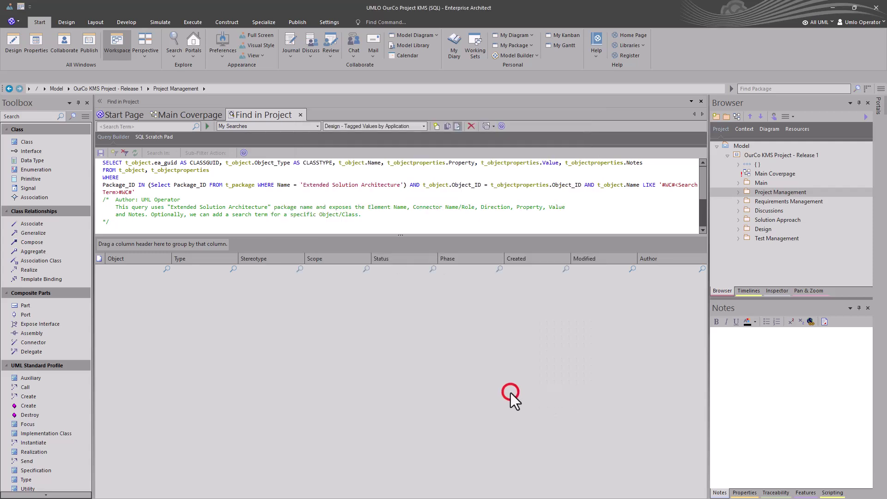
left_click(320, 26)
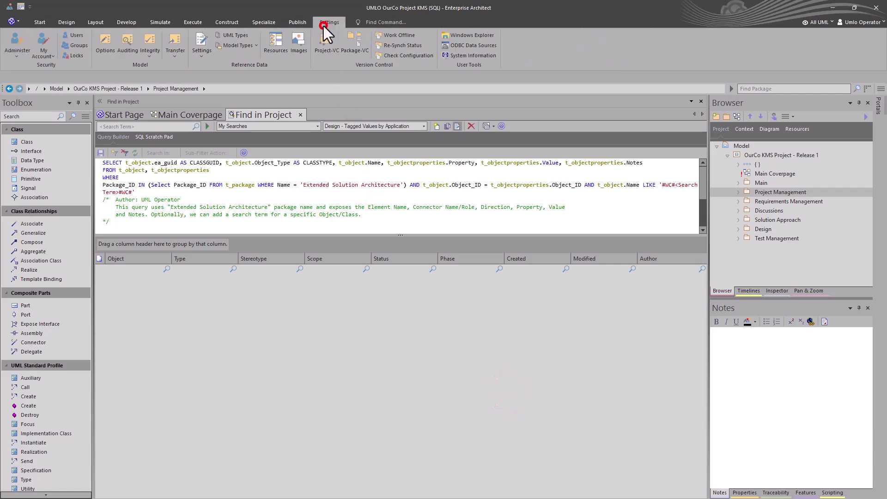
left_click(169, 54)
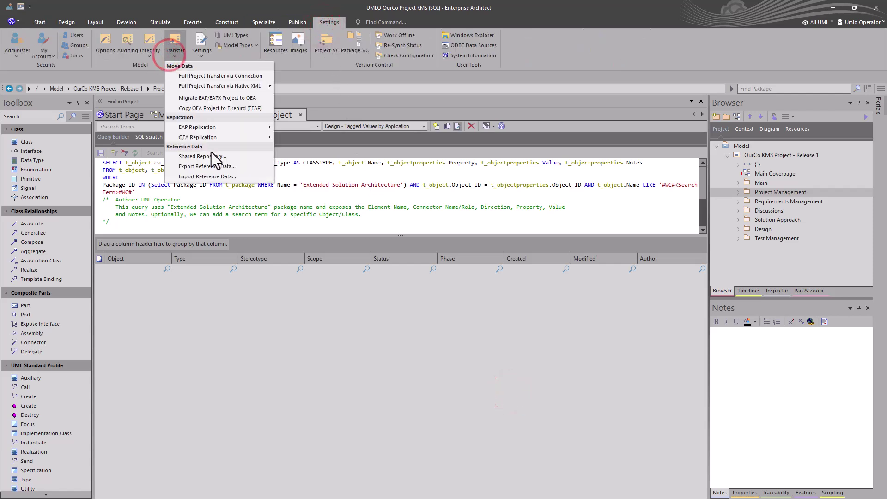
left_click(207, 166)
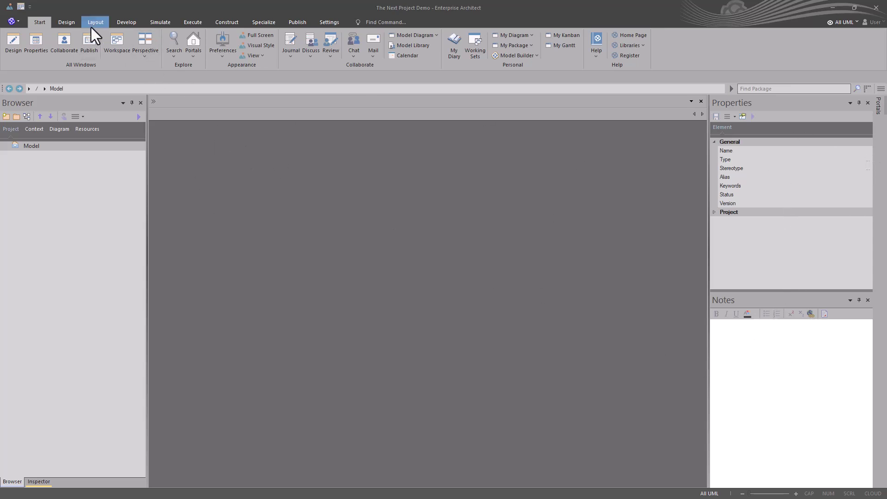
- Check the package, diagram and element counts in the project statistics of The Next Project Demo
left_click(224, 24)
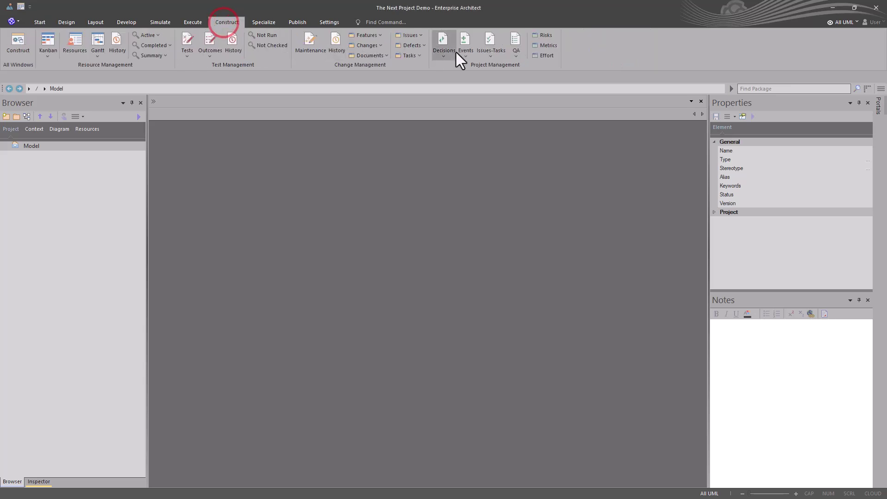
left_click(517, 56)
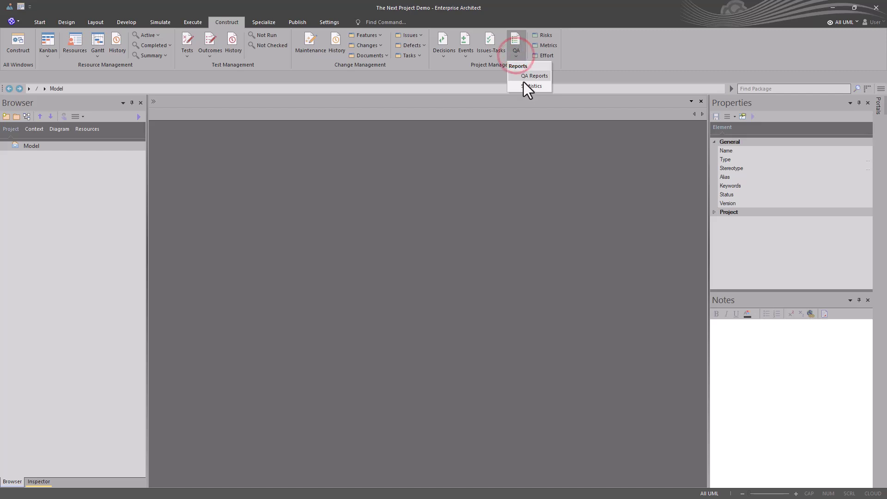
left_click(525, 85)
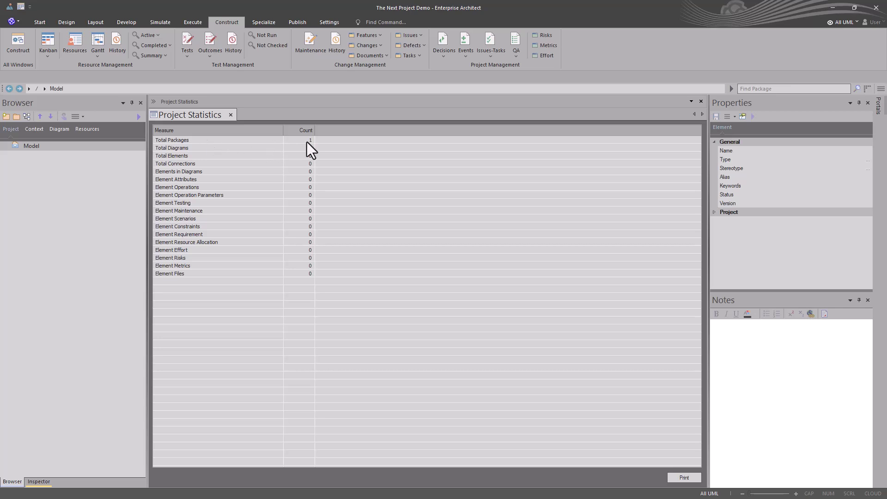
left_click(48, 146)
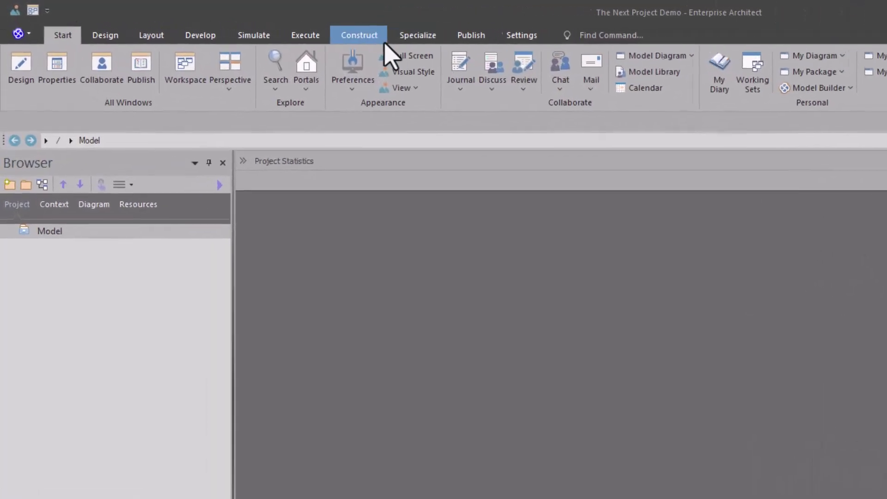
- Start a reference data import and load RD_My First Reference Data_021025.xml from the Reference Data folder
left_click(536, 38)
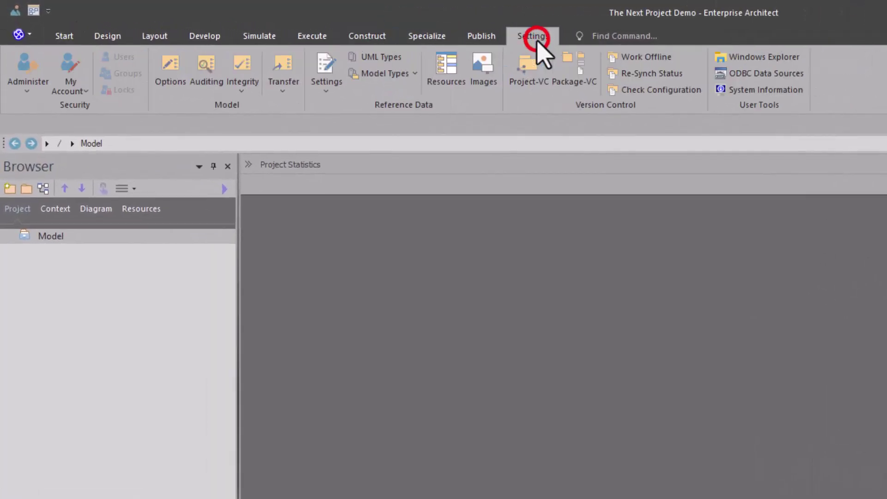
left_click(240, 104)
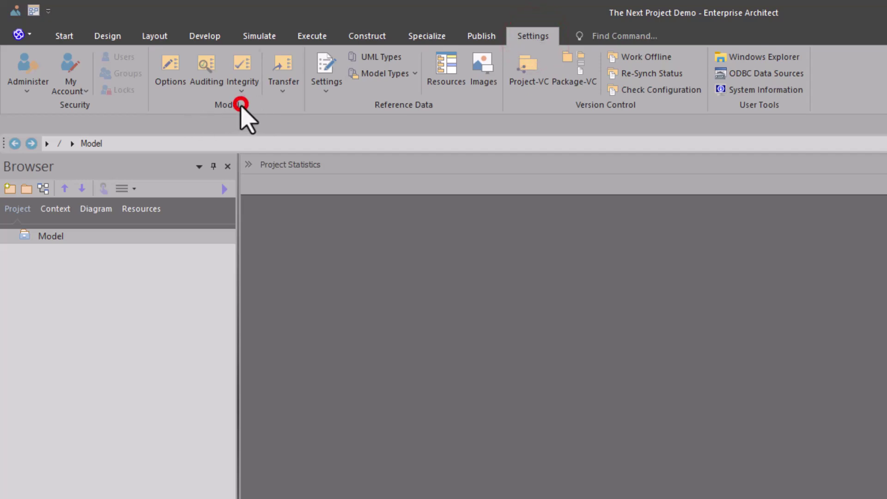
left_click(287, 92)
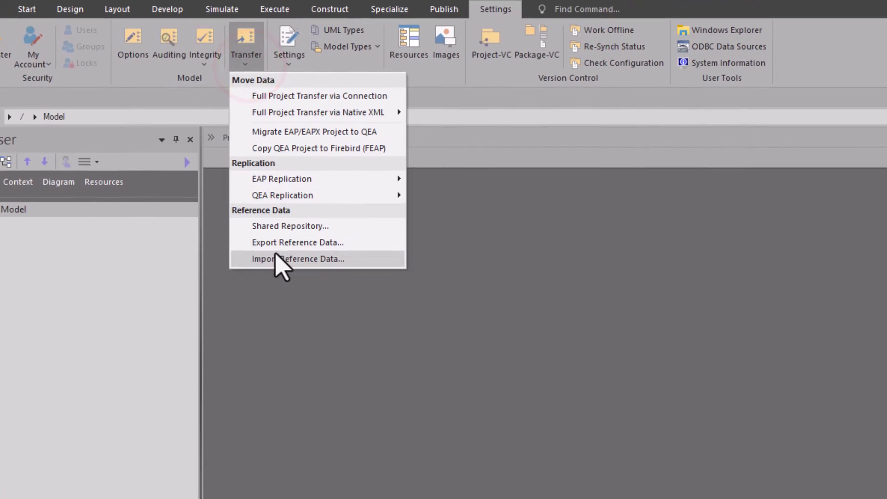
left_click(336, 285)
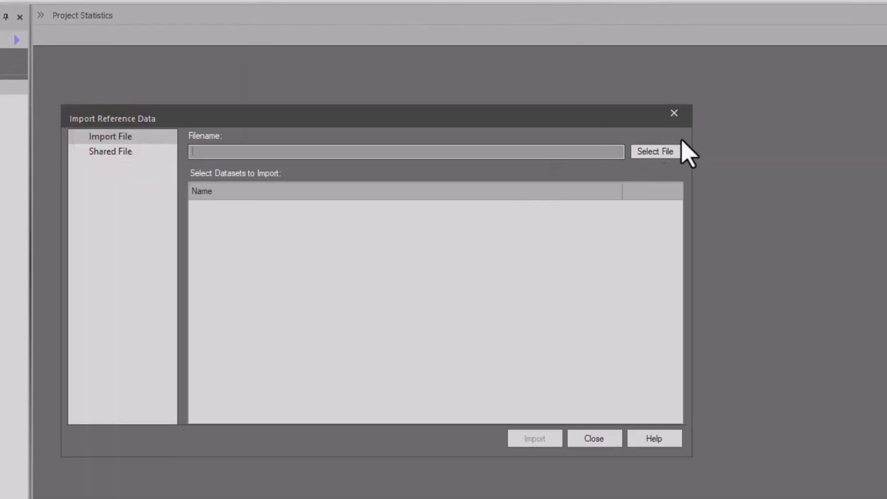
left_click(661, 152)
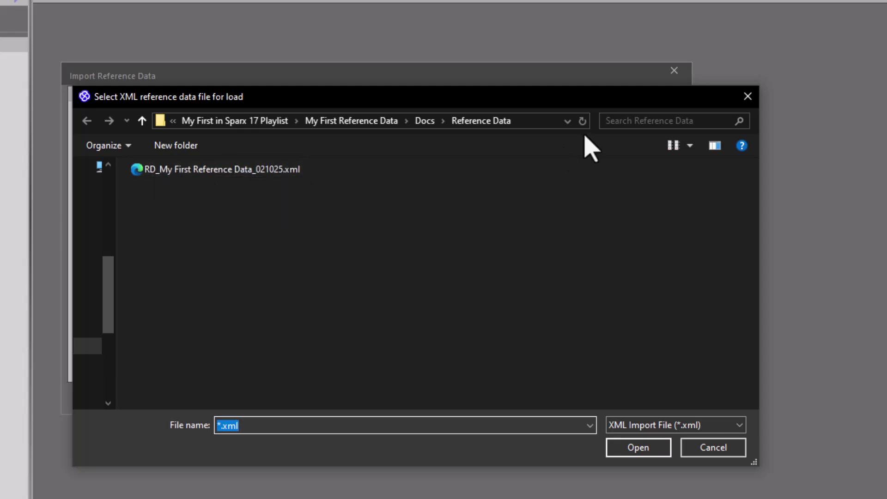
left_click(227, 168)
left_click(639, 449)
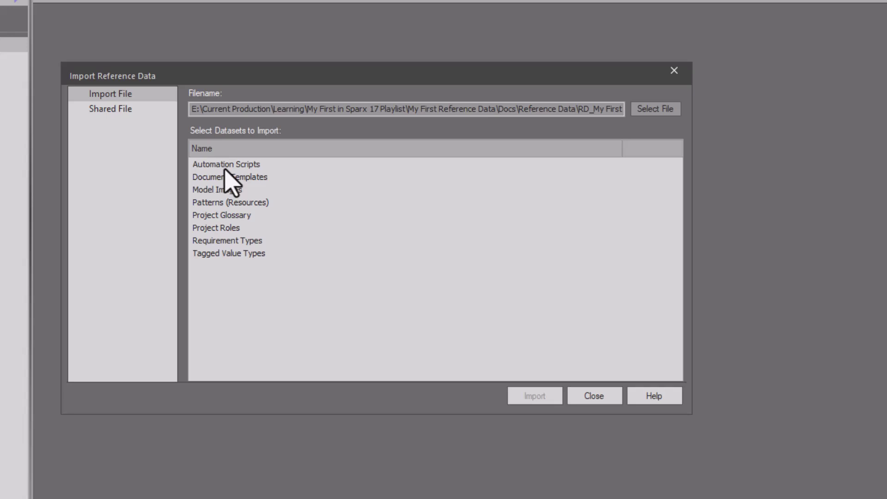
left_click(225, 165)
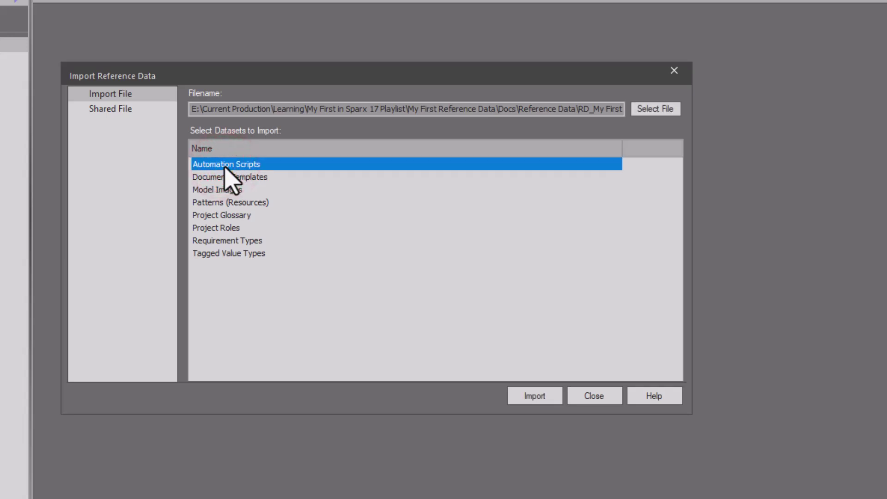
left_click(222, 253, "shift")
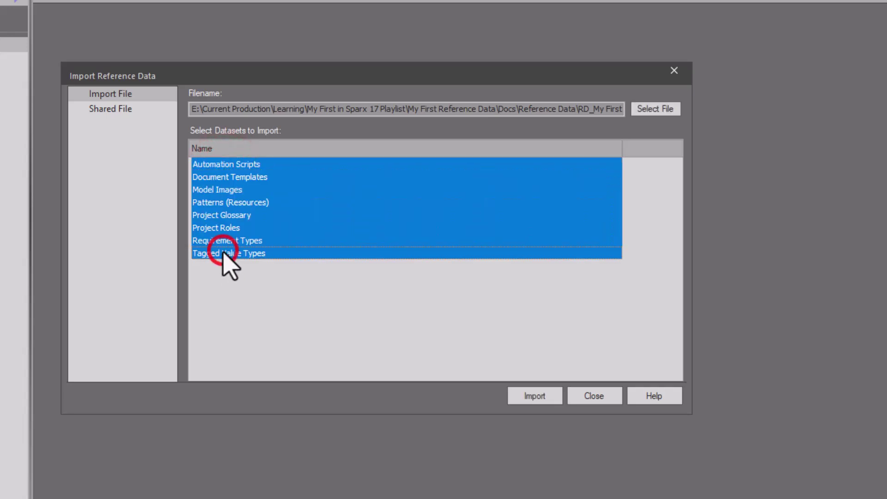
left_click(230, 216)
left_click(230, 203)
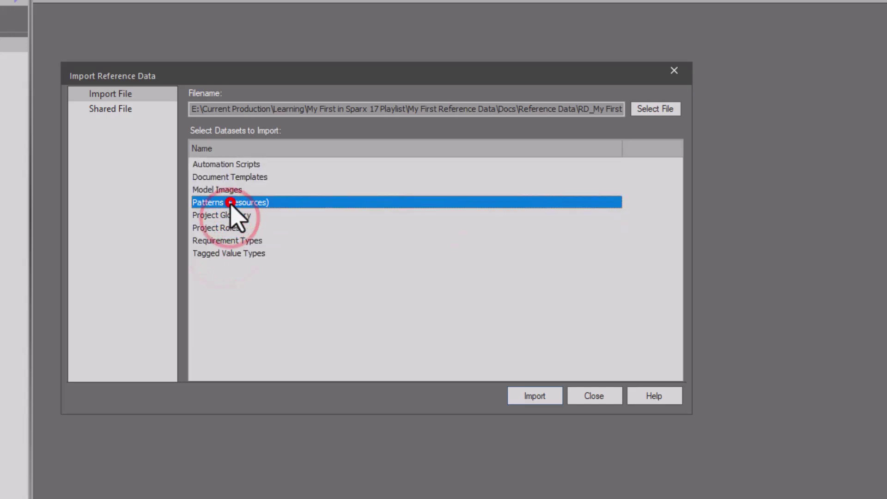
left_click(230, 190)
- Select all listed datasets from Automation Scripts through Tagged Value Types, import them and acknowledge completion
left_click(233, 165)
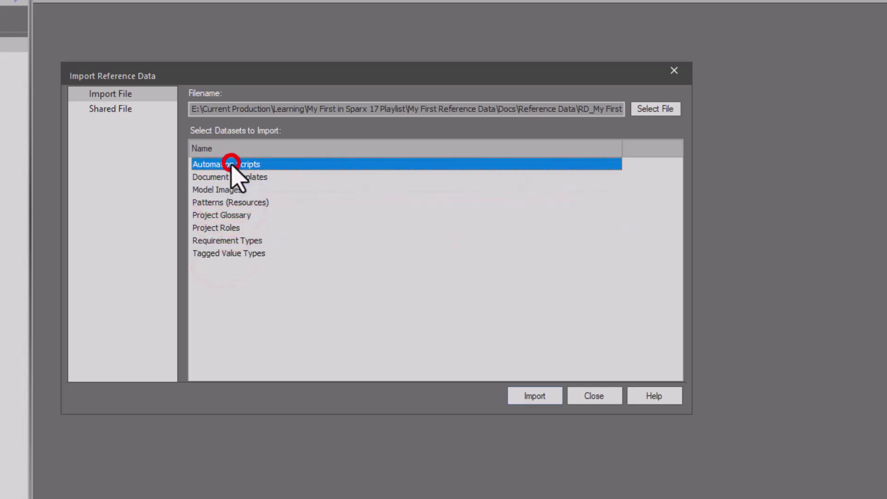
left_click(225, 253, "shift")
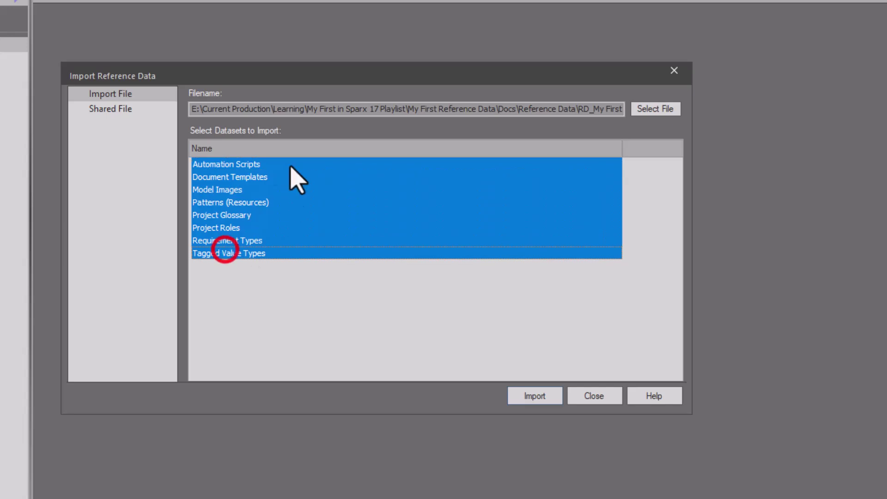
left_click(536, 397)
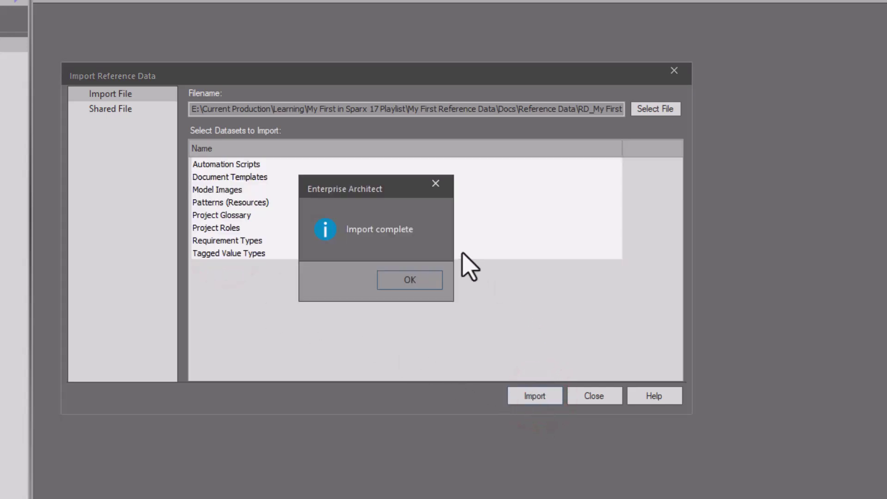
left_click(408, 281)
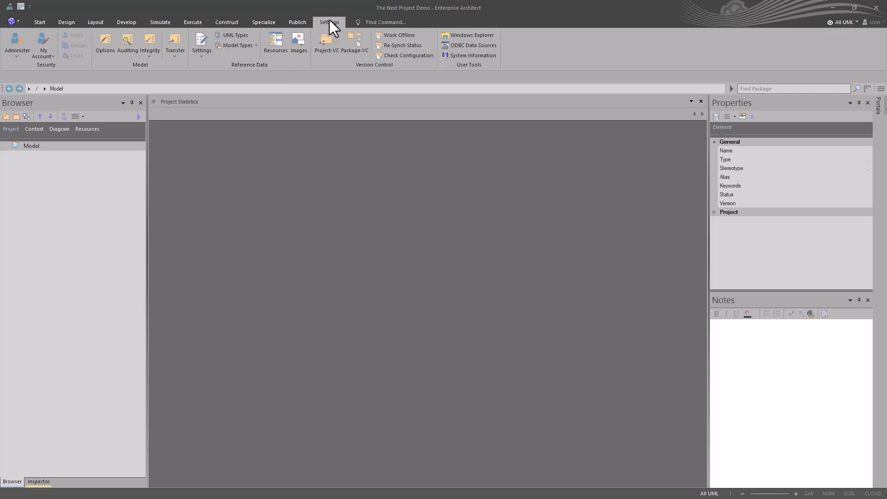
- Show the project statistics again to check the package, diagram and element counts after the import
left_click(235, 22)
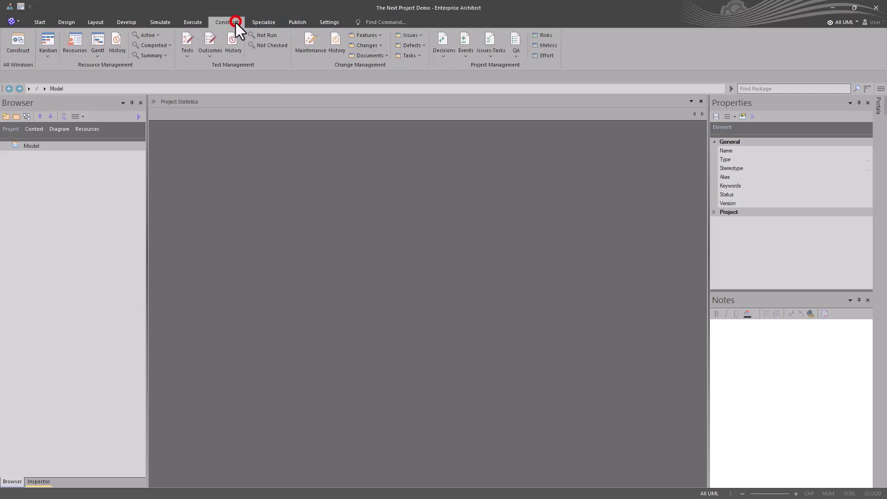
left_click(512, 54)
left_click(529, 88)
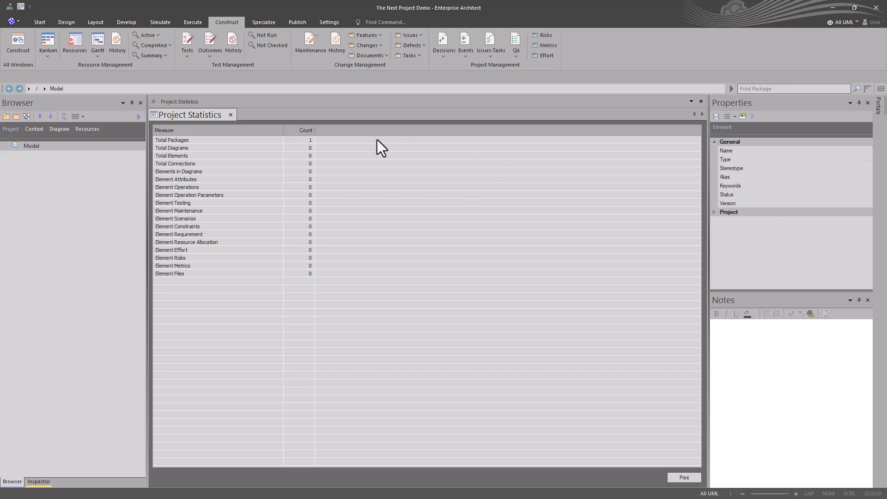
- Review the tagged value types, stereotypes and cardinality values in the UML Types dialog, then close it
left_click(315, 24)
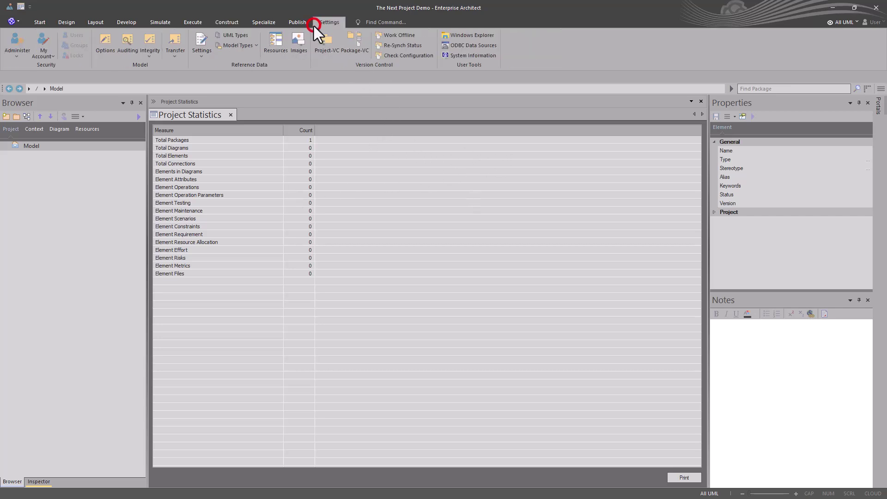
left_click(237, 35)
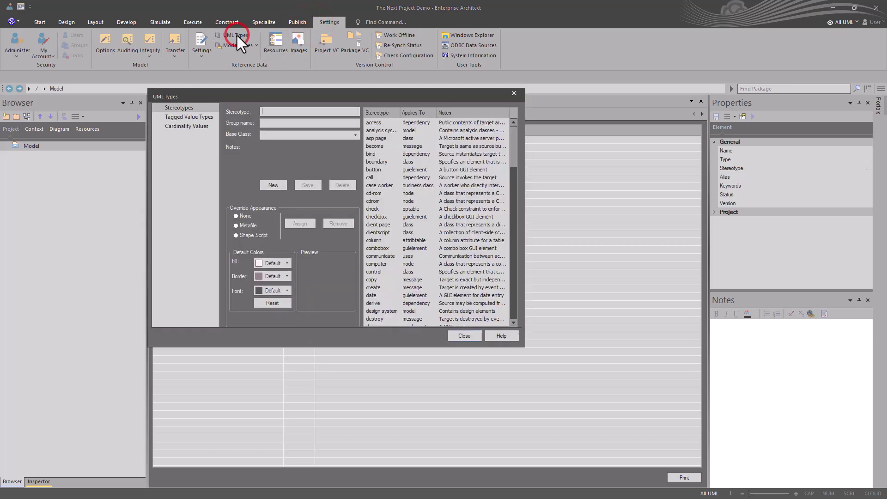
left_click(184, 119)
left_click(239, 234)
scroll(239, 244, "down", 1)
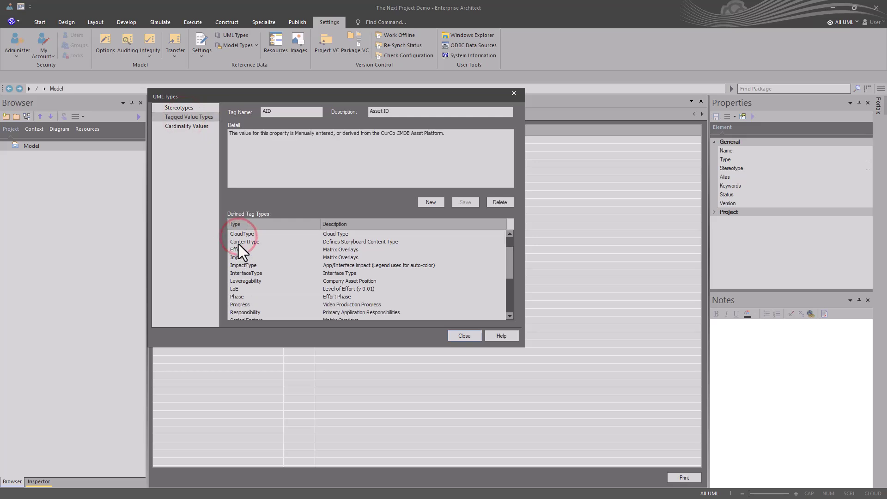
left_click(184, 107)
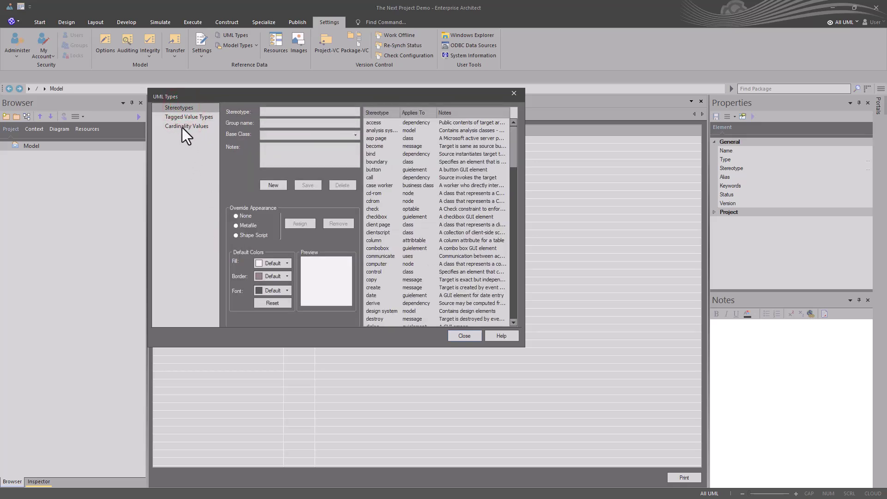
left_click(182, 127)
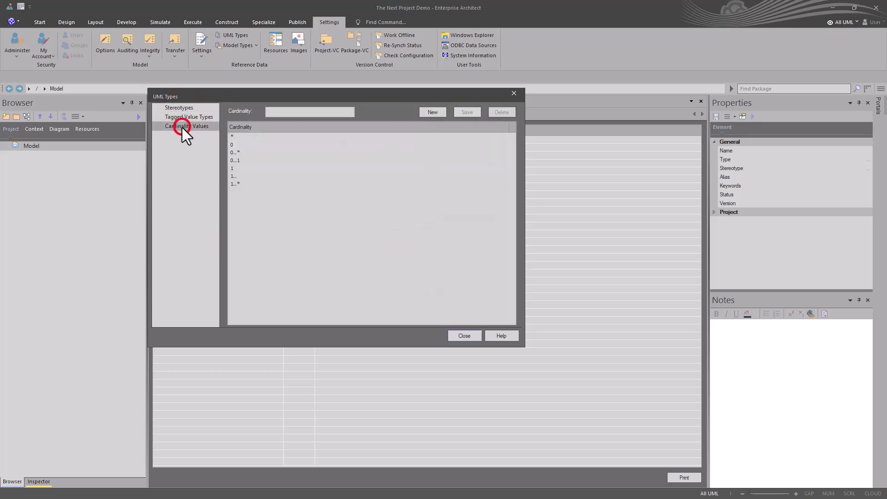
left_click(464, 336)
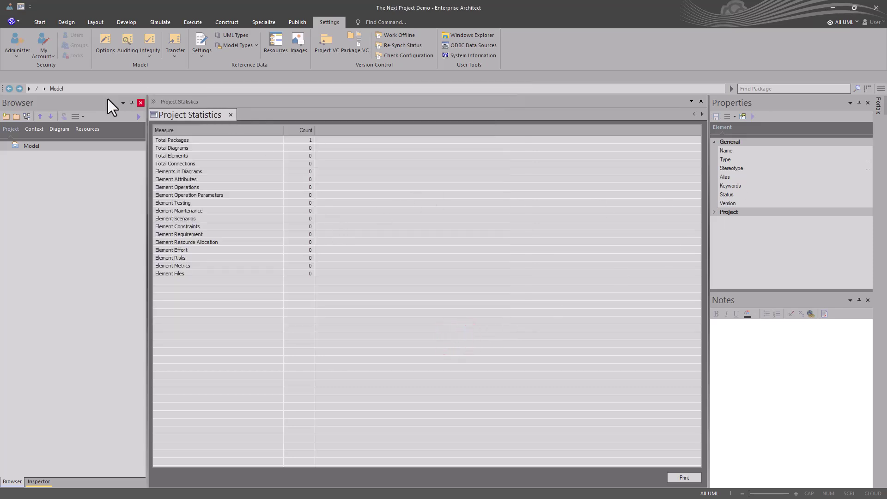
- Examine the project's resources by expanding Patterns, Document Guides and the Templates and Design folders of the custom report templates
left_click(84, 131)
left_click(6, 221)
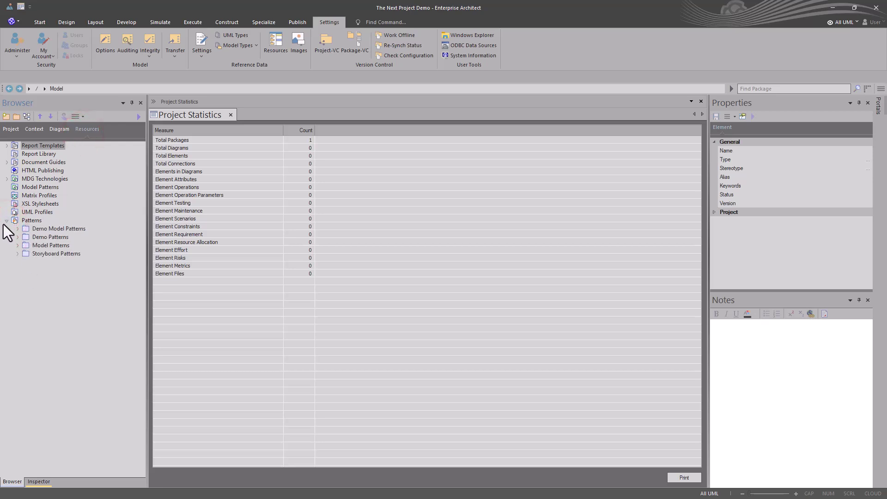
left_click(7, 162)
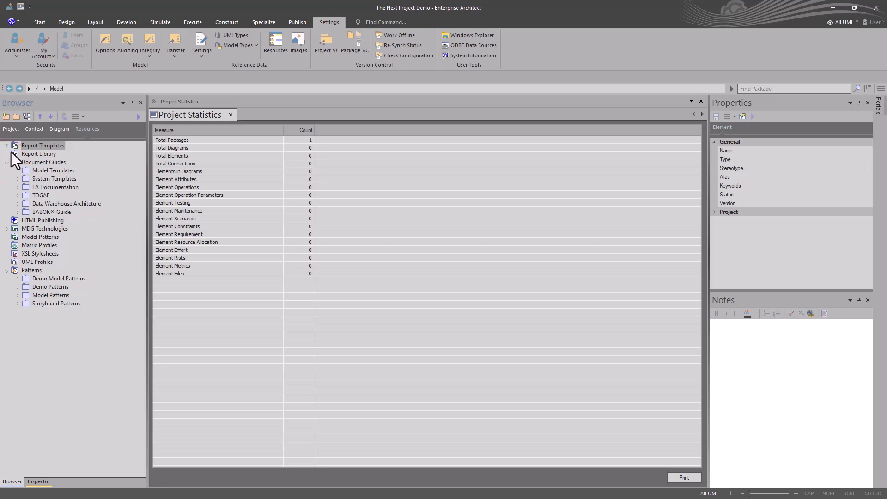
left_click(9, 146)
left_click(18, 162)
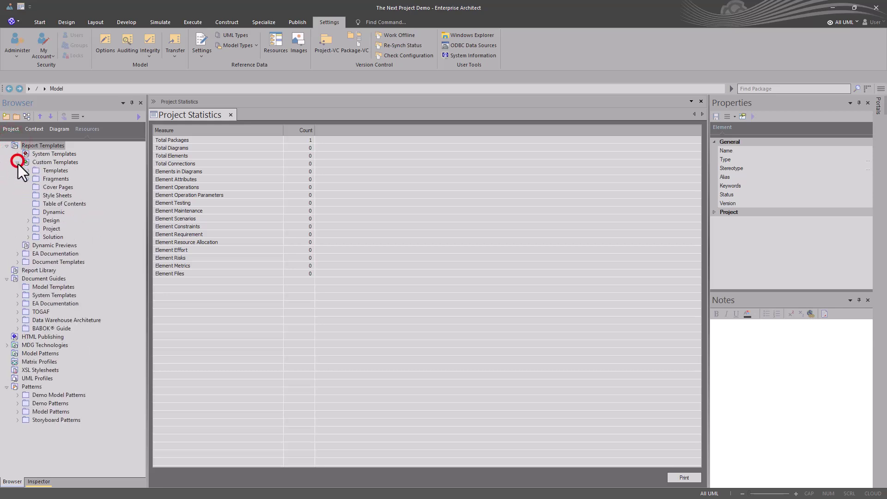
left_click(28, 171)
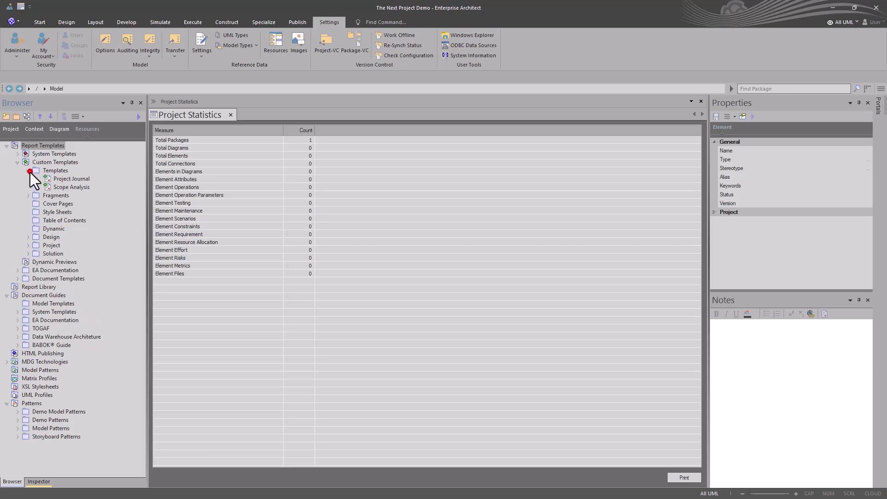
left_click(27, 237)
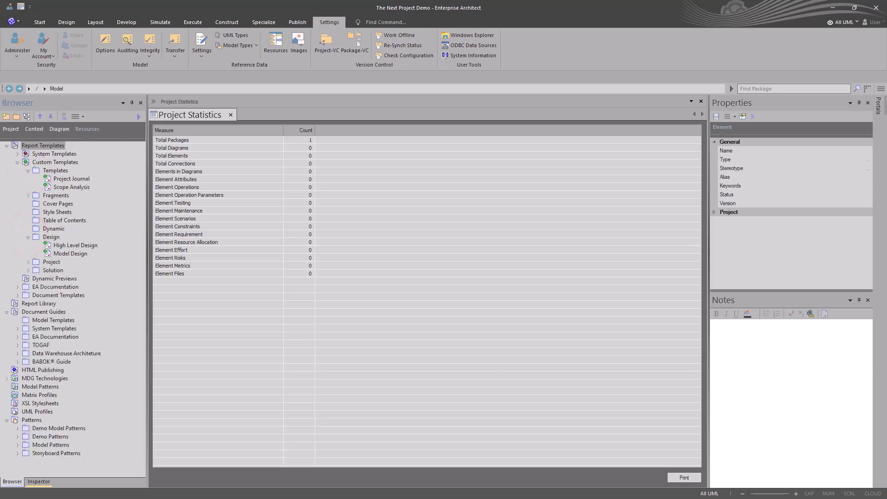
- Review the imported images in the Image Manager, preview UML_Operator_Logo.png and close the manager
left_click(239, 45)
left_click(384, 175)
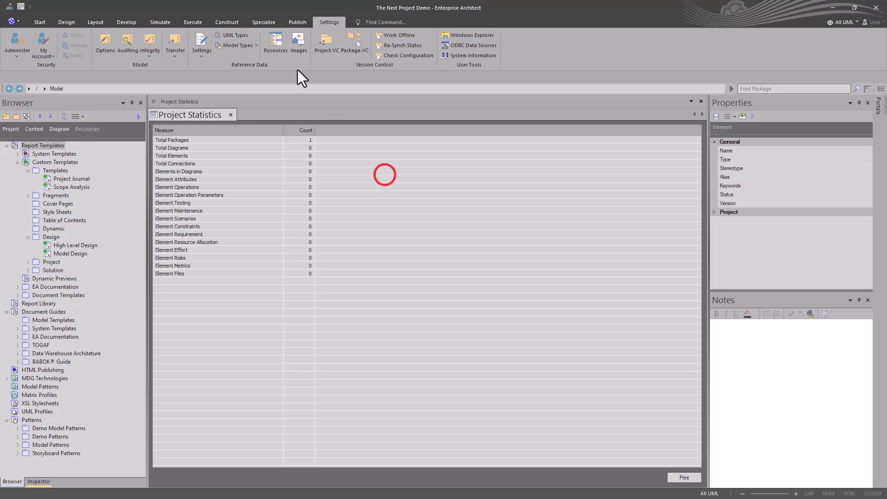
left_click(297, 44)
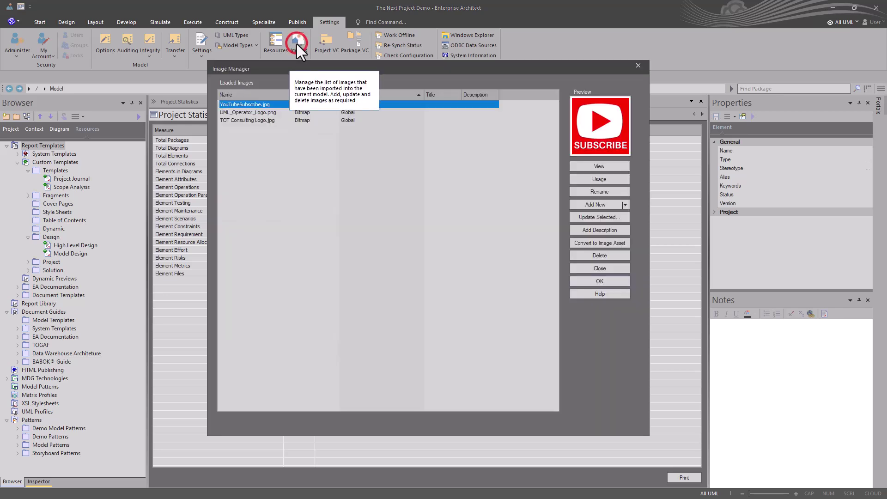
left_click(244, 113)
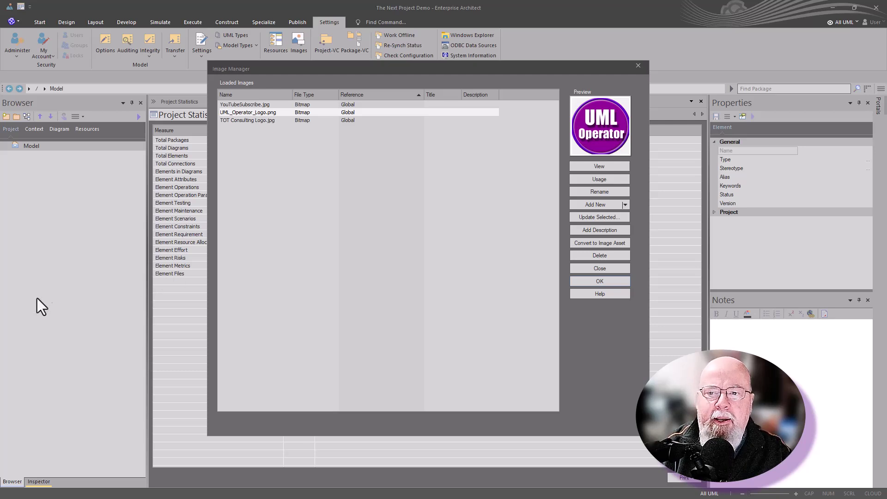
left_click(606, 270)
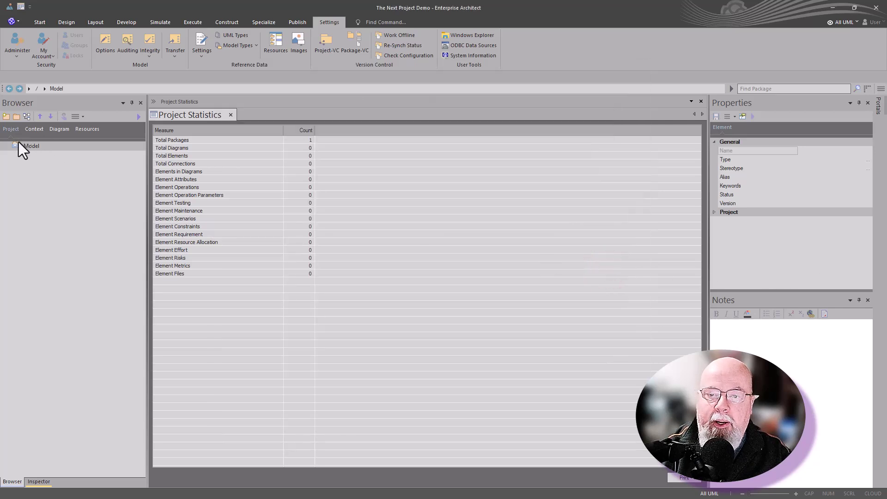
- Create a package named Main under the Model root with an initial UML Structural Class diagram of the same name
left_click(20, 145)
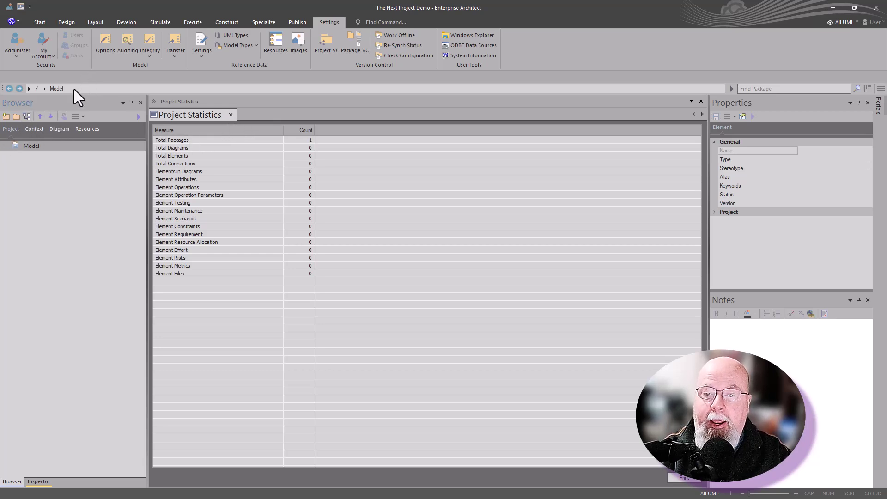
left_click(36, 145)
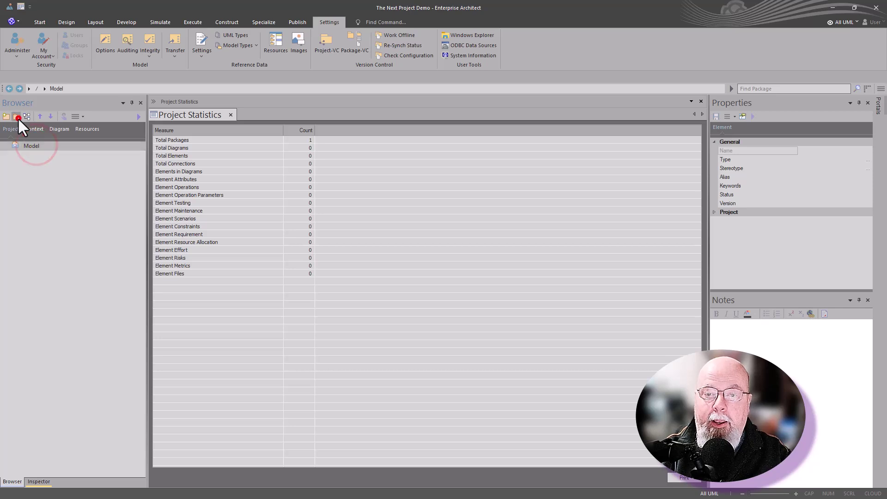
left_click(17, 116)
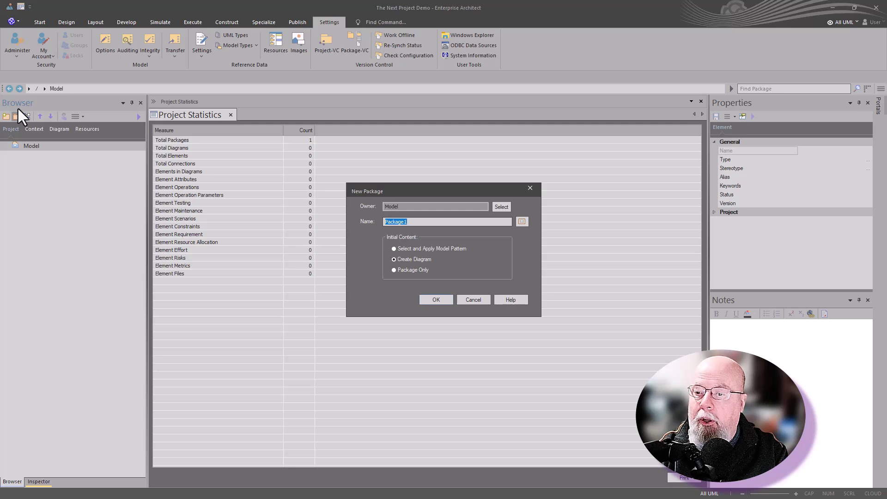
type("Main")
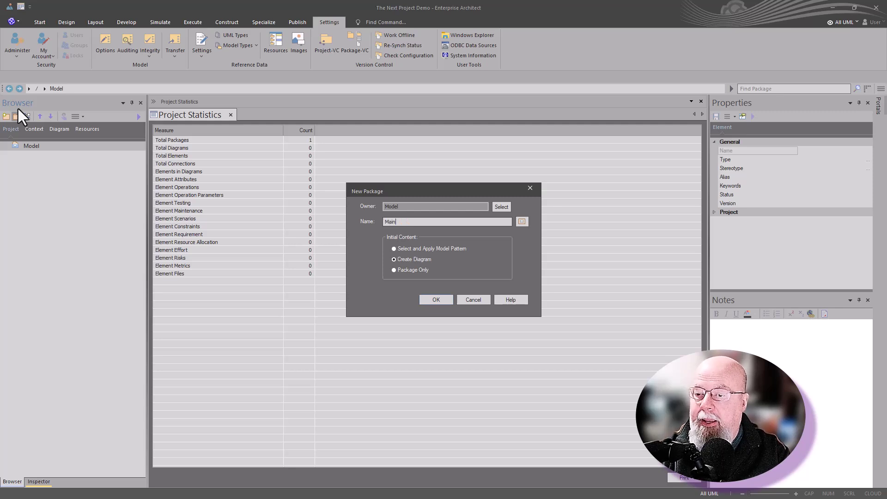
key("Return")
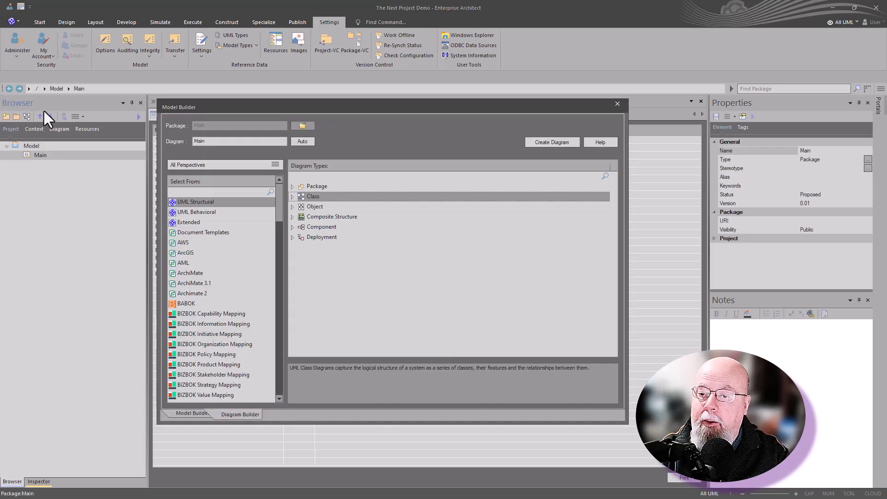
left_click(545, 140)
left_click(264, 207)
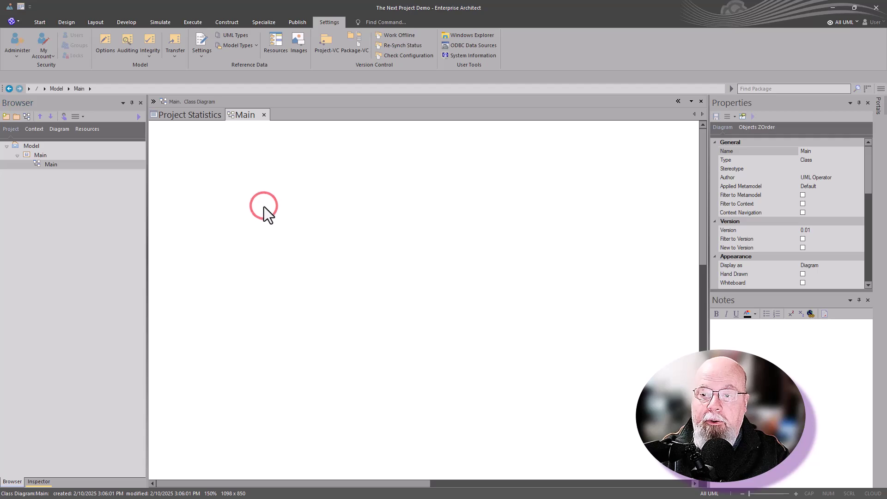
- Add the MP_UMLO_CoverPage1_052723 pattern from the Model Patterns resources to the open Main diagram
left_click(86, 130)
left_click(7, 421)
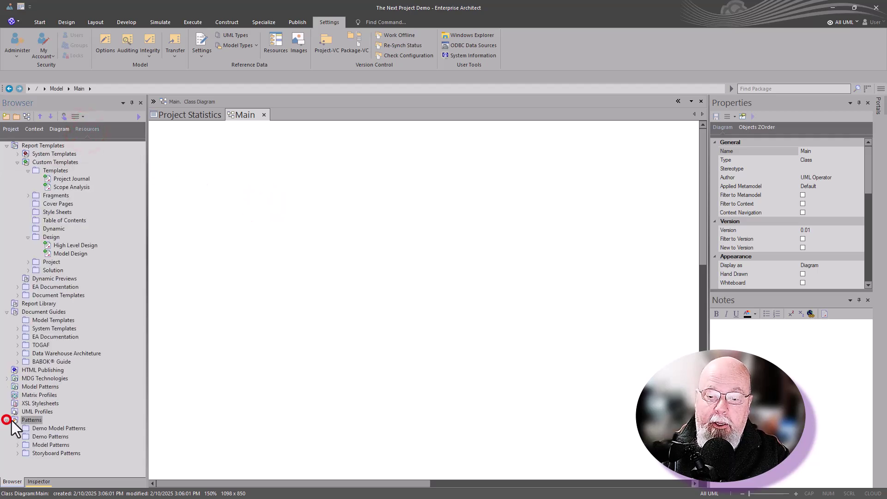
left_click(18, 445)
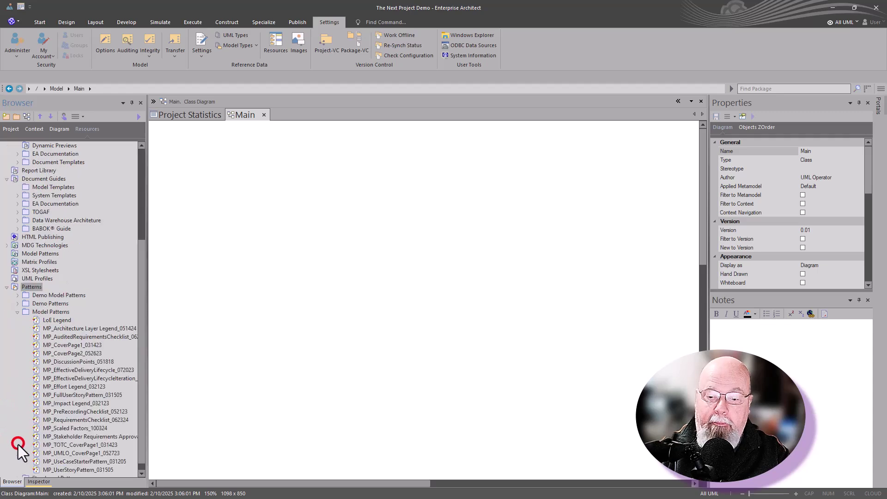
right_click(79, 454)
left_click(107, 469)
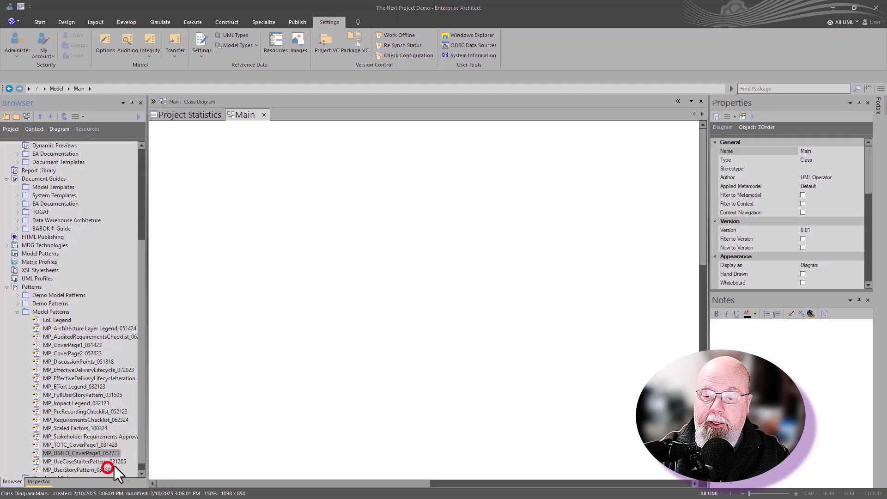
left_click(520, 362)
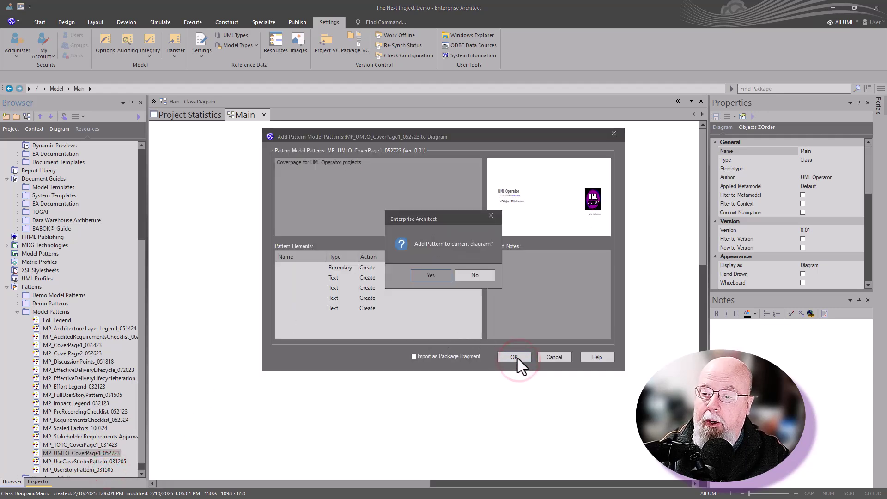
left_click(437, 276)
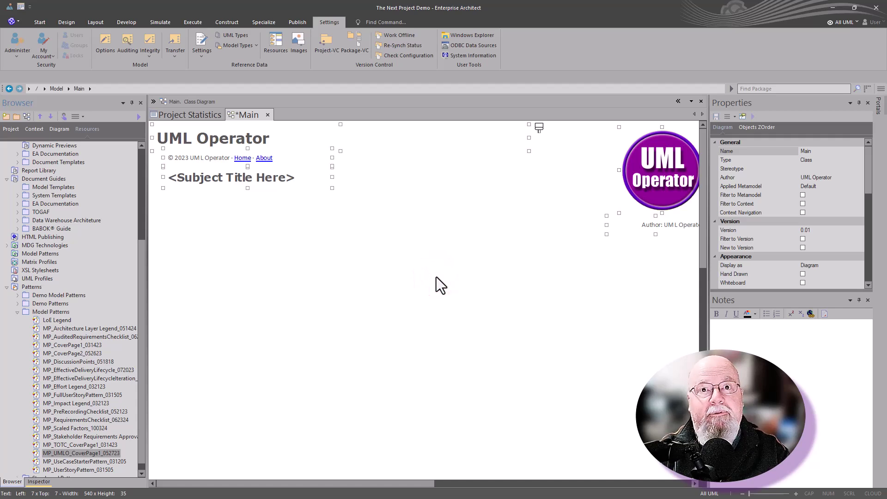
- Deselect the pattern elements in the Main diagram, return to the Project Statistics view and reload it
left_click(332, 292)
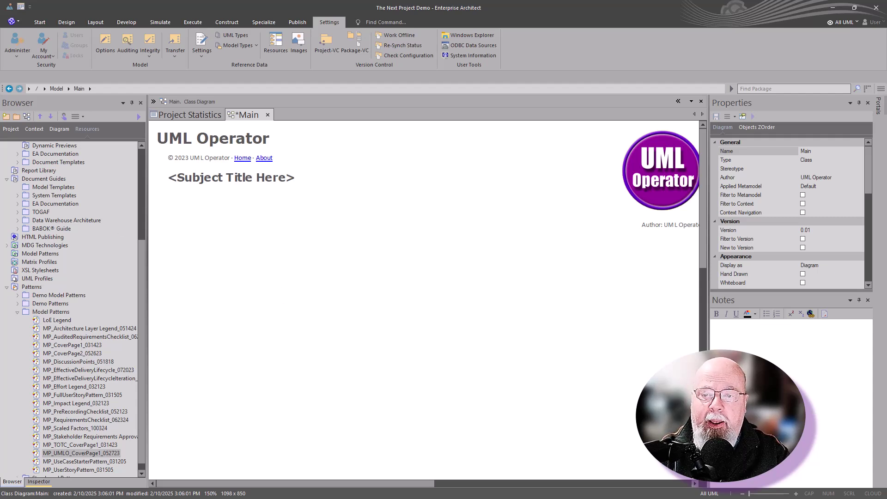
scroll(34, 185, "up", 5)
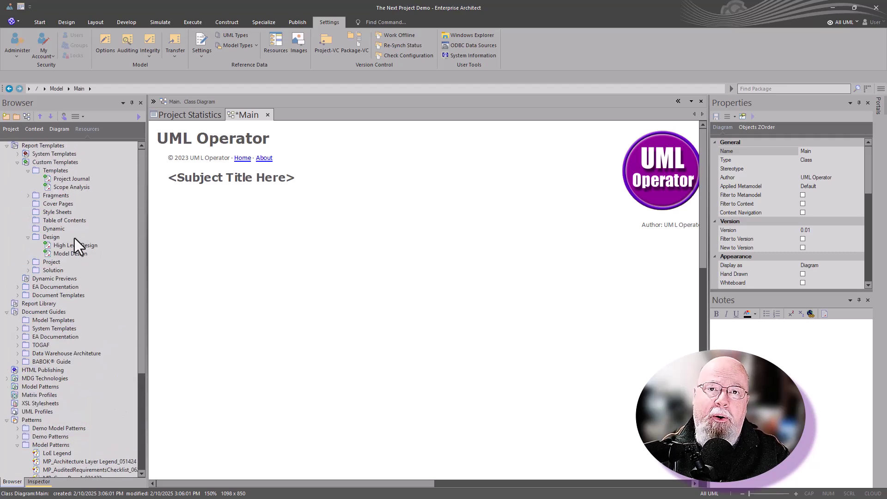
left_click(199, 115)
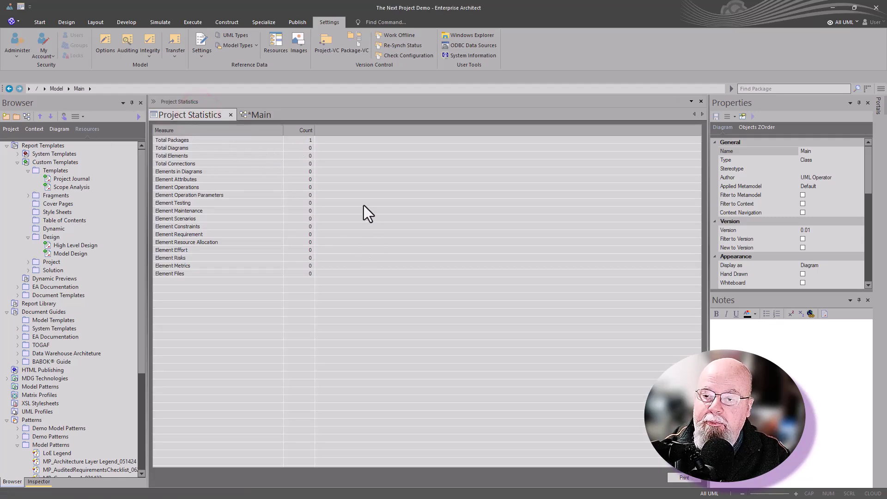
right_click(191, 115)
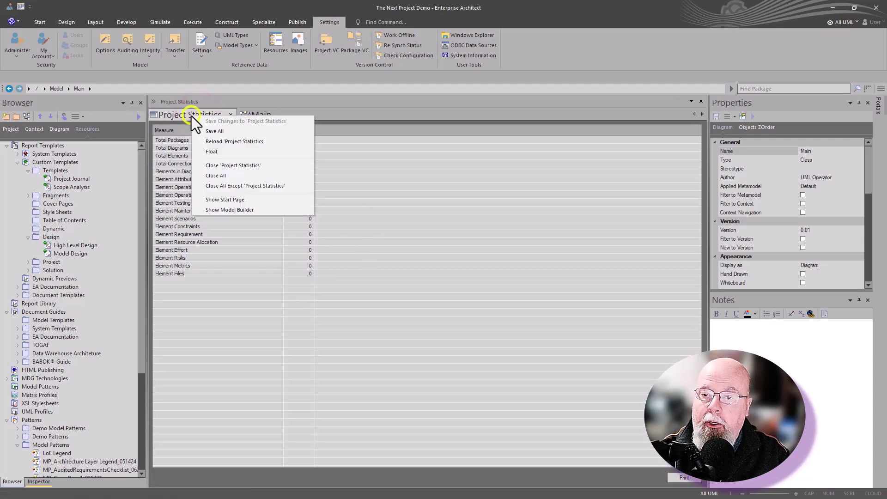
left_click(240, 143)
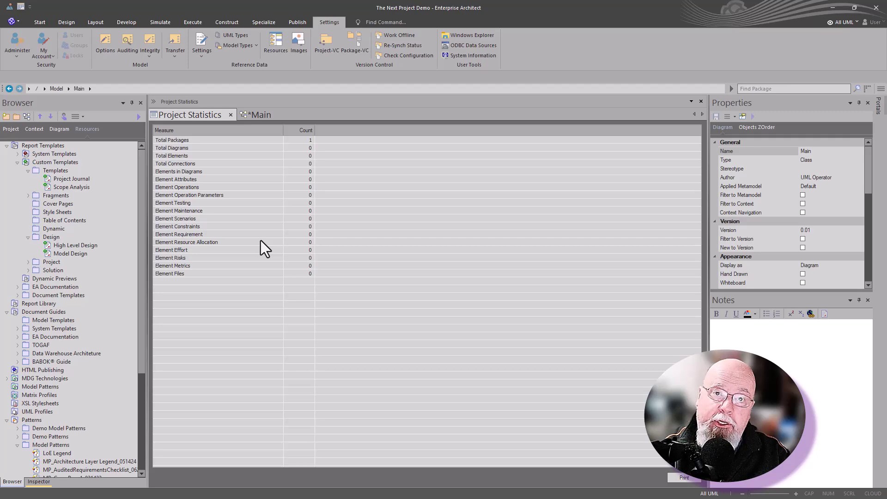
- Reload the current project, saving the latest changes to the Main diagram
left_click(11, 21)
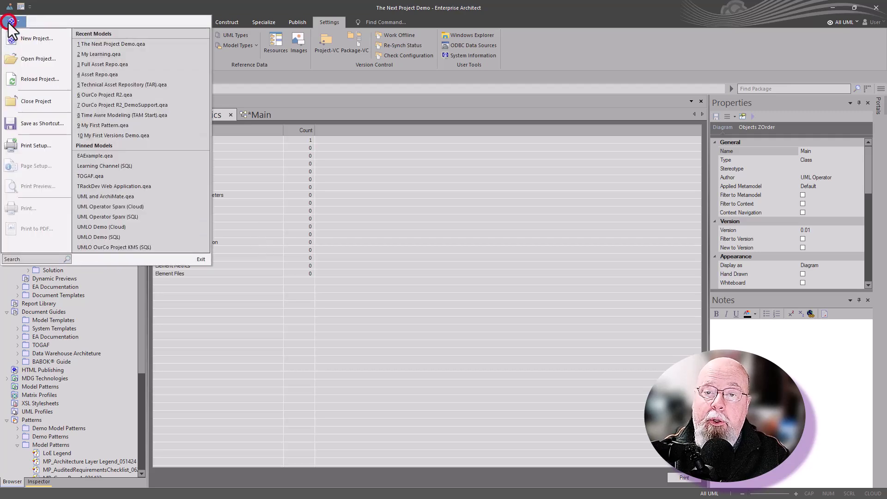
left_click(30, 76)
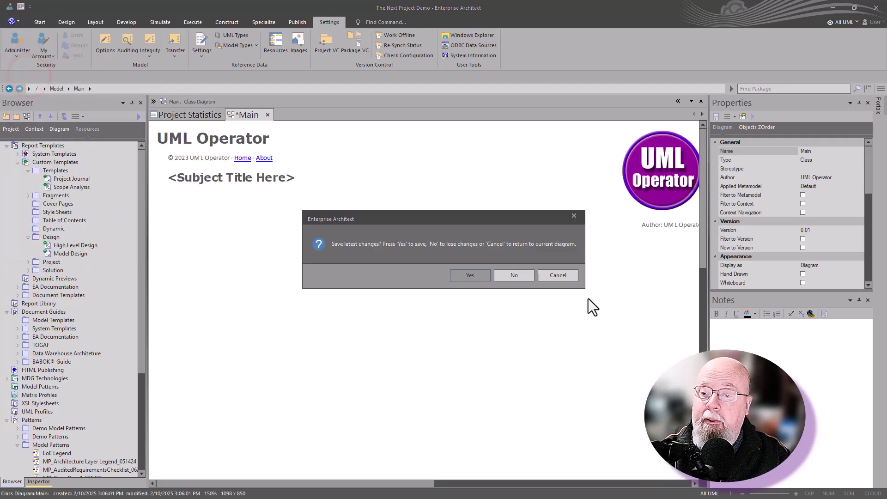
left_click(470, 276)
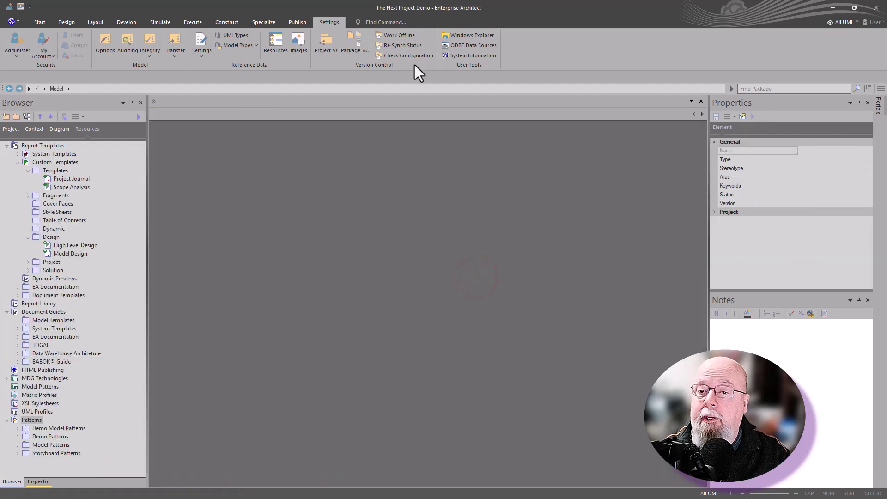
- Review the QA statistics for the reloaded project, covering its packages, diagrams and elements, and close the view
left_click(220, 21)
left_click(514, 51)
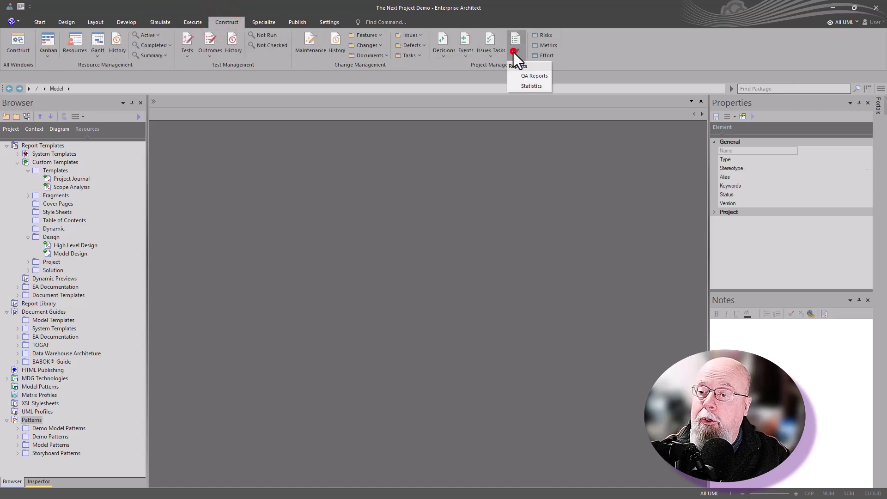
left_click(530, 87)
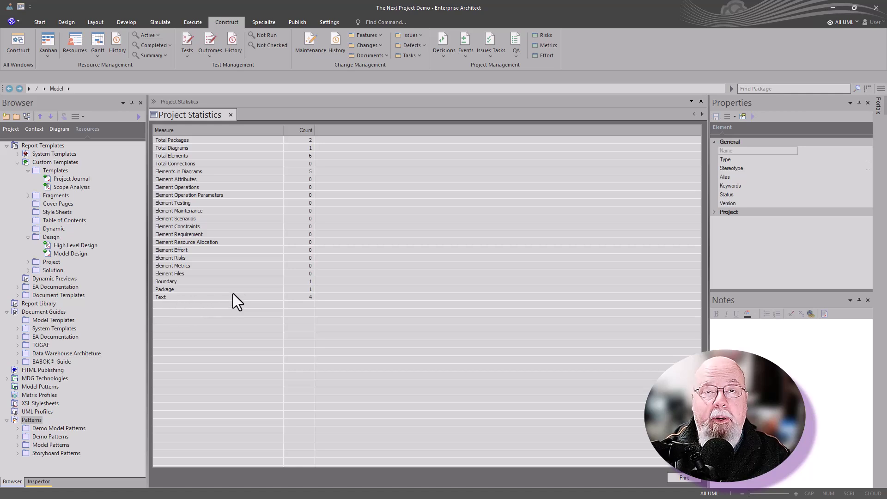
left_click(231, 115)
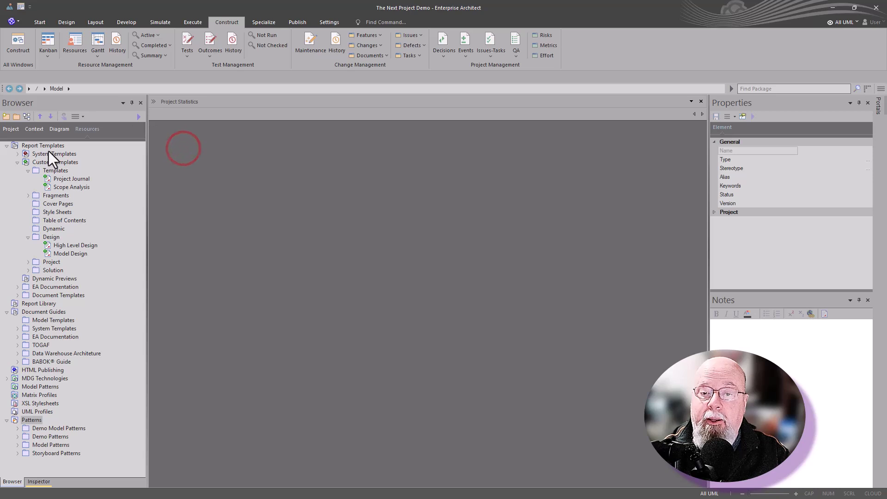
- Expand the Main package under the Model root in the project tree and open its Main diagram
left_click(12, 129)
left_click(6, 145)
left_click(17, 156)
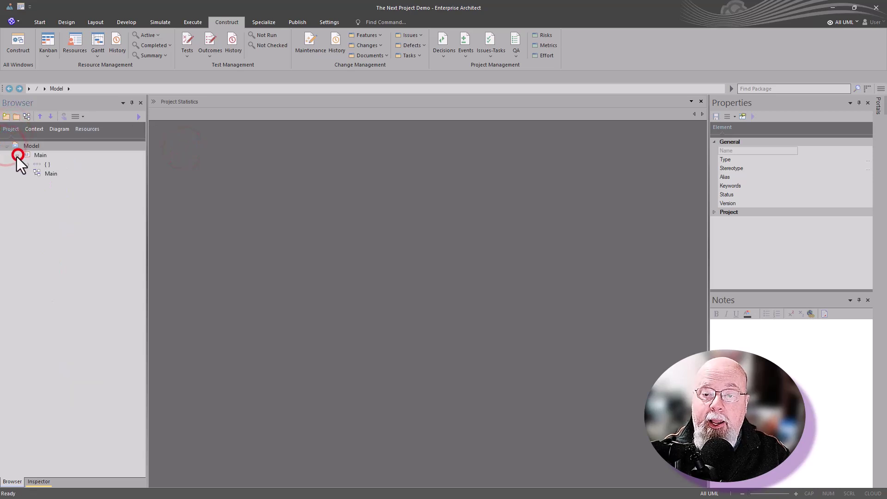
double_click(42, 174)
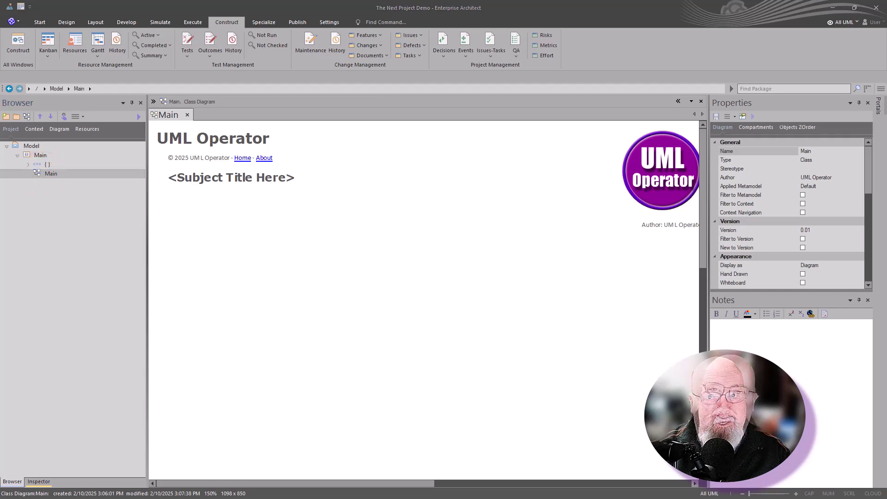